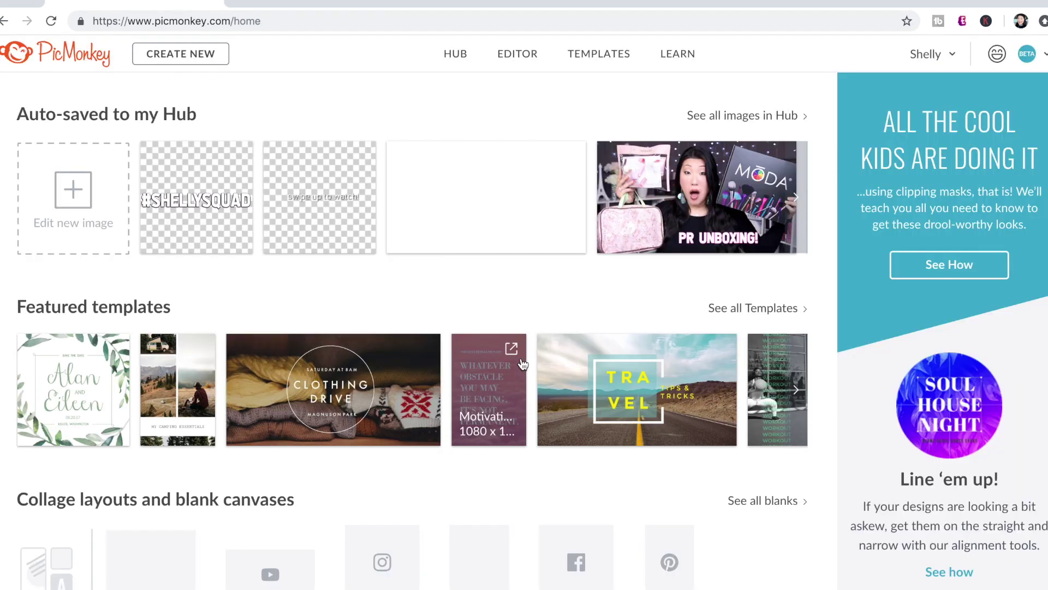
Create a 2000 x 2000 blank canvas named Giphy
left_click(184, 57)
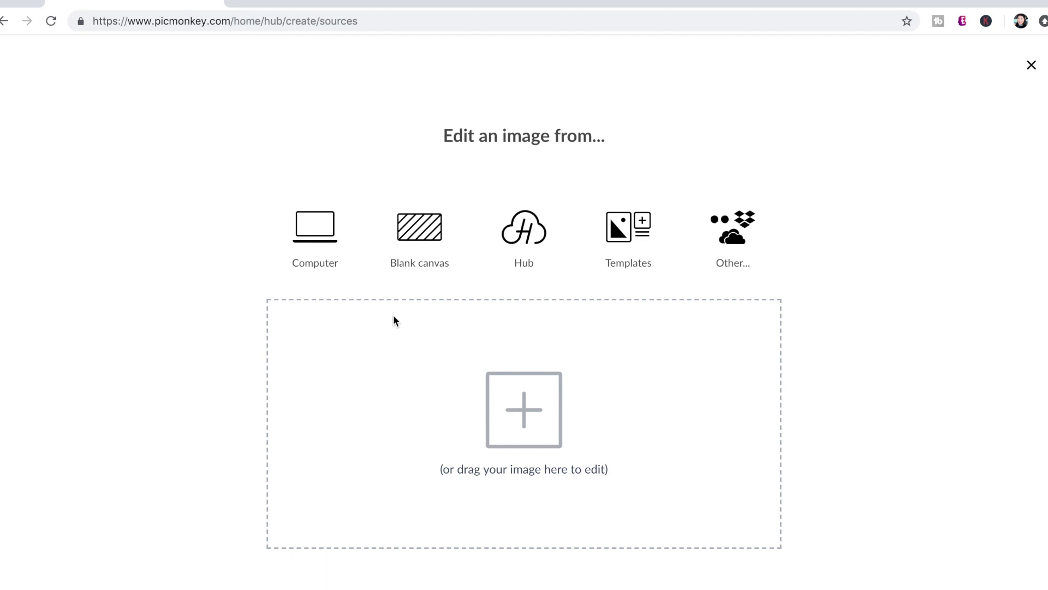
left_click(420, 246)
left_click(981, 66)
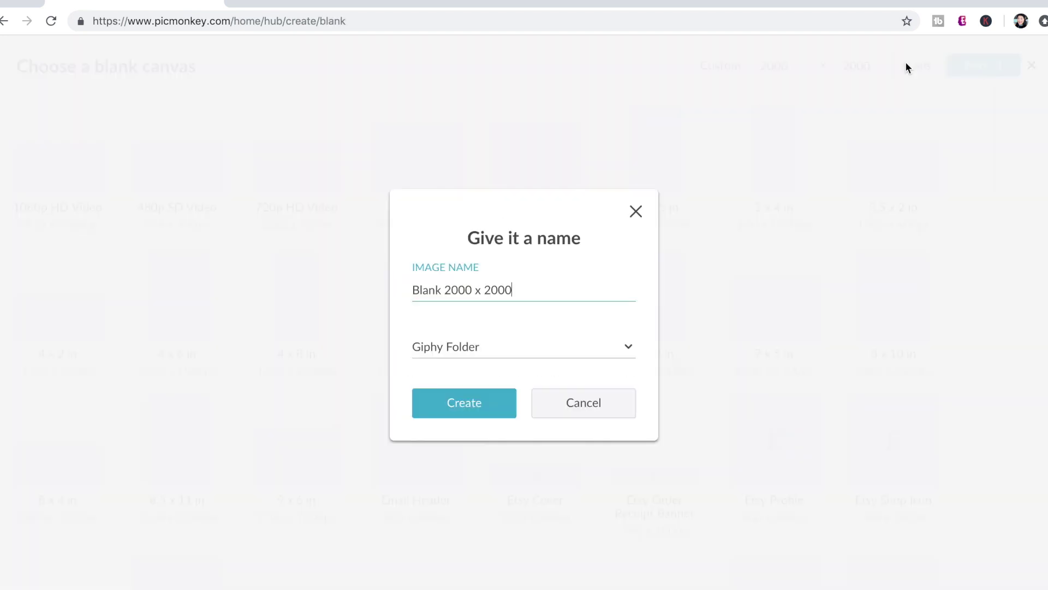
left_click_drag(540, 286, 373, 297)
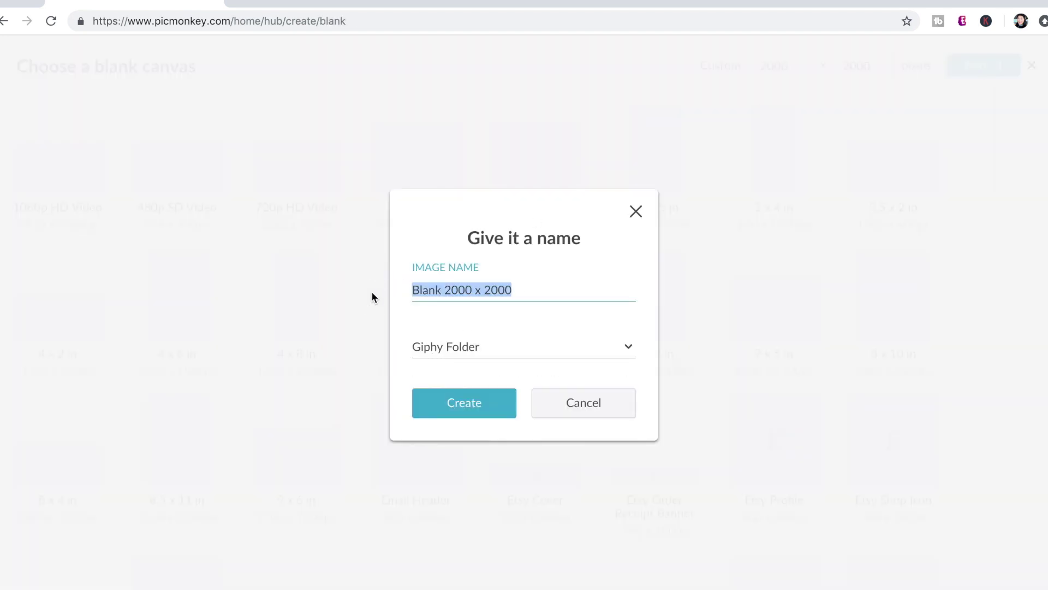
type("Gipphy")
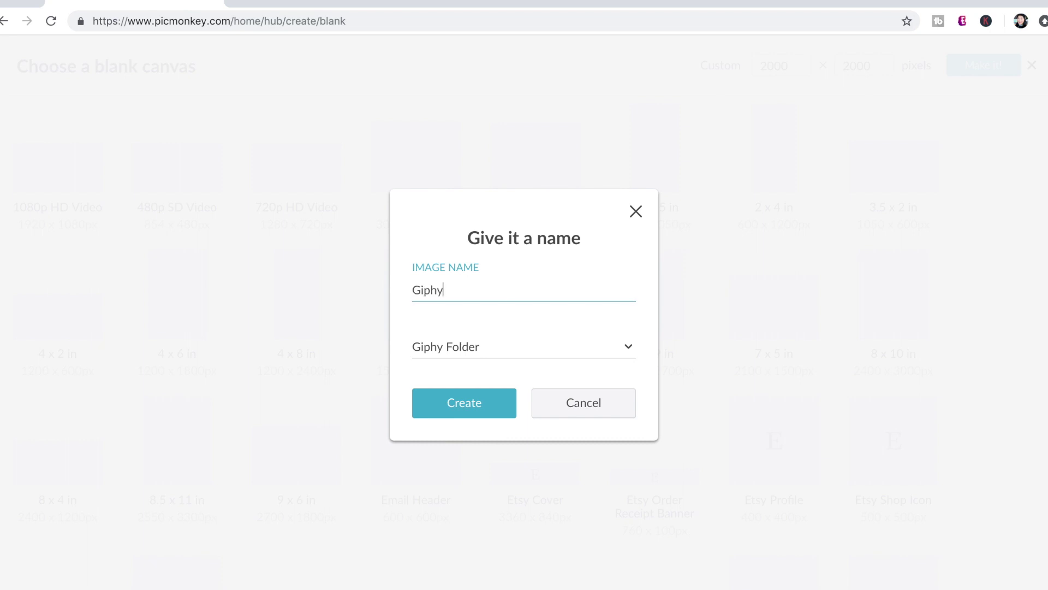
left_click(463, 408)
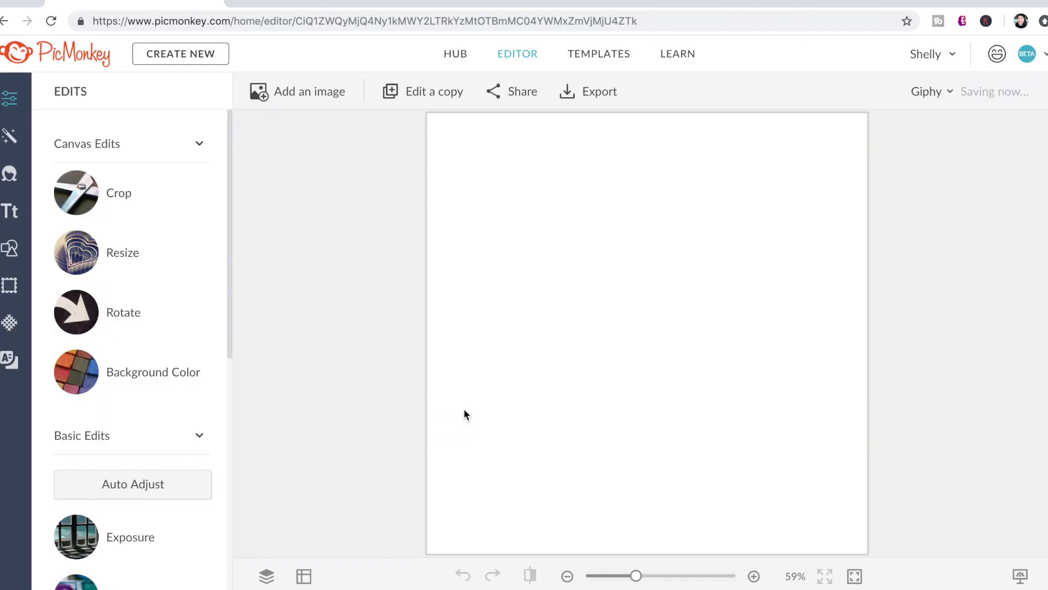
Set the canvas background colour to transparent and apply it
left_click(147, 371)
left_click(61, 475)
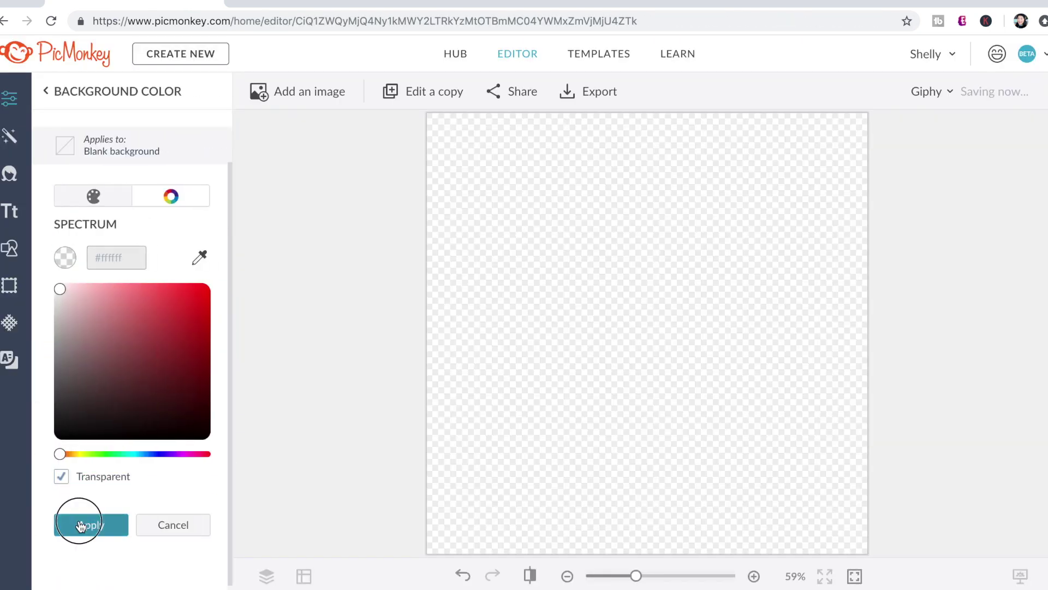
left_click(88, 523)
left_click(10, 248)
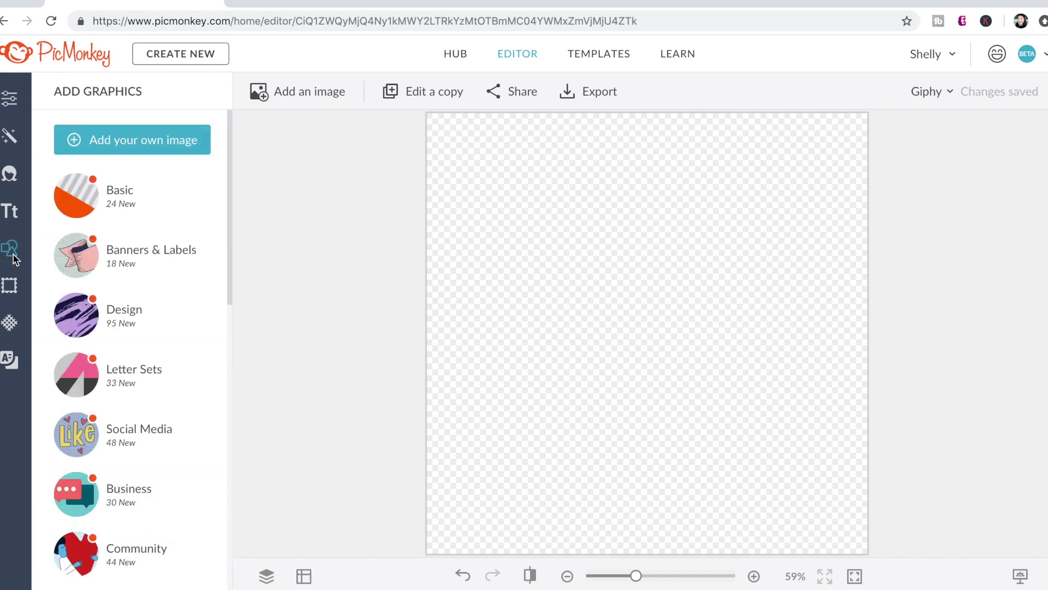
Browse the Design graphics down to Airy Accents and add the Donut Hearts graphic to the canvas
left_click(129, 290)
scroll(134, 415, "down", 7)
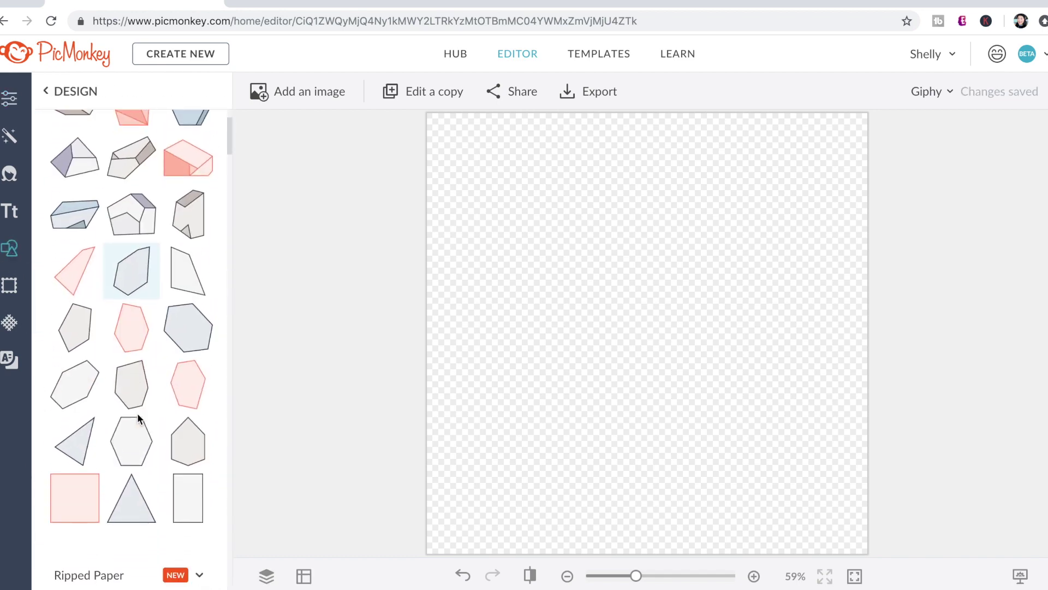
scroll(137, 416, "down", 15)
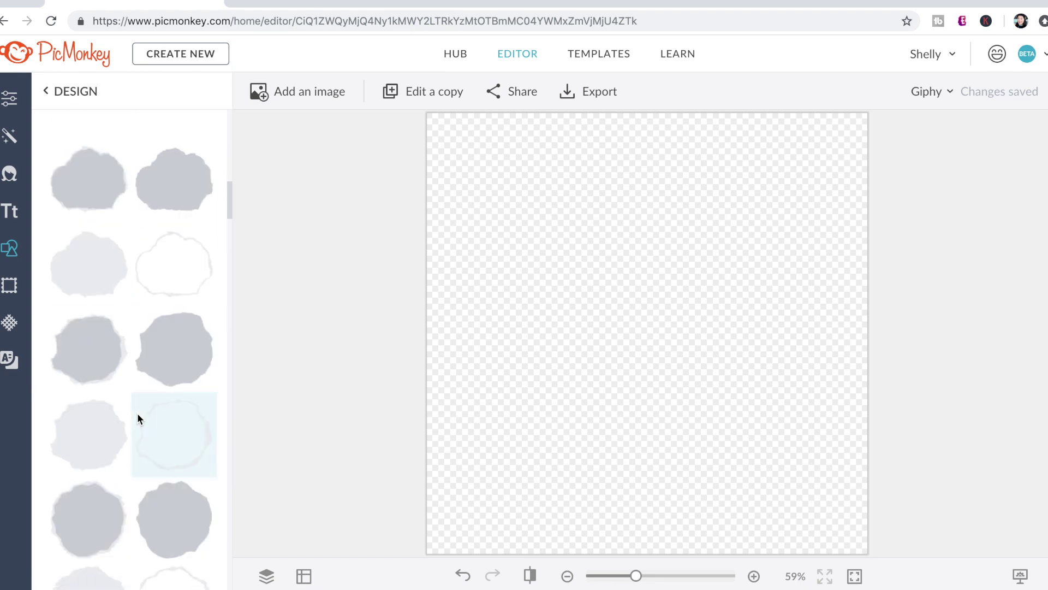
scroll(138, 419, "down", 15)
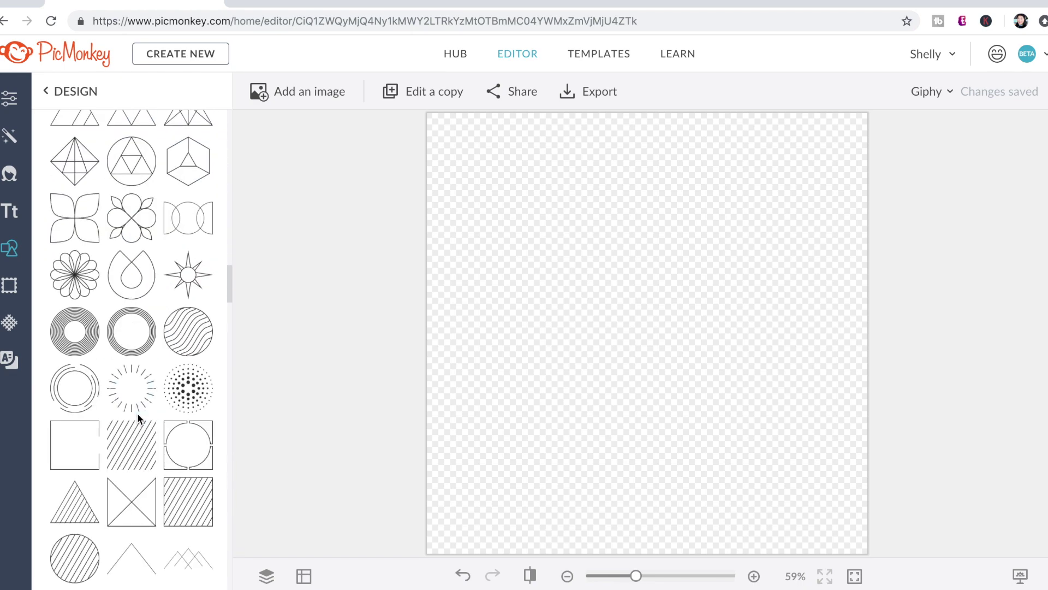
scroll(138, 419, "down", 20)
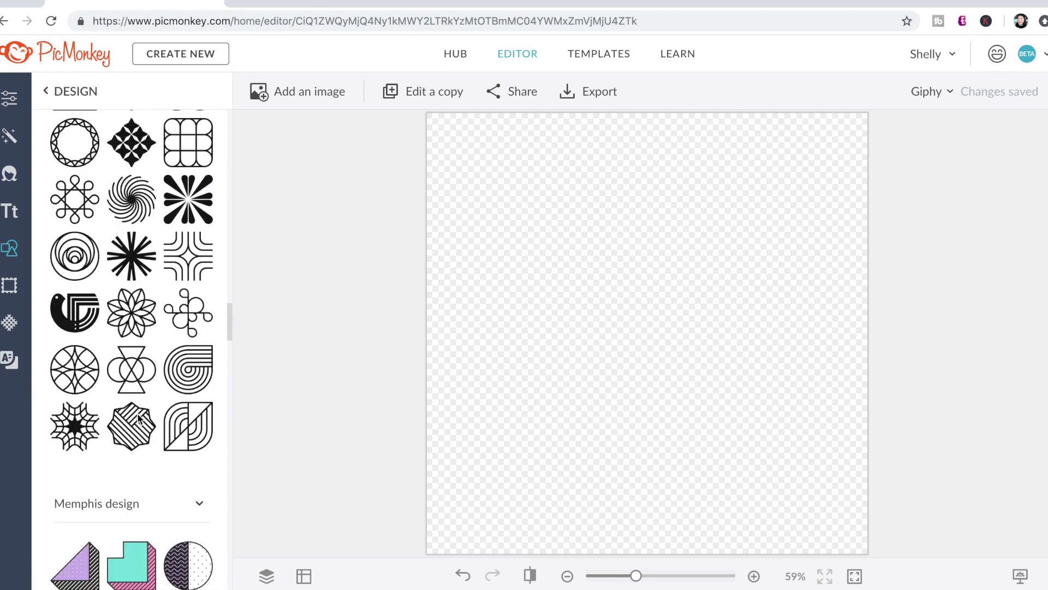
scroll(138, 419, "down", 20)
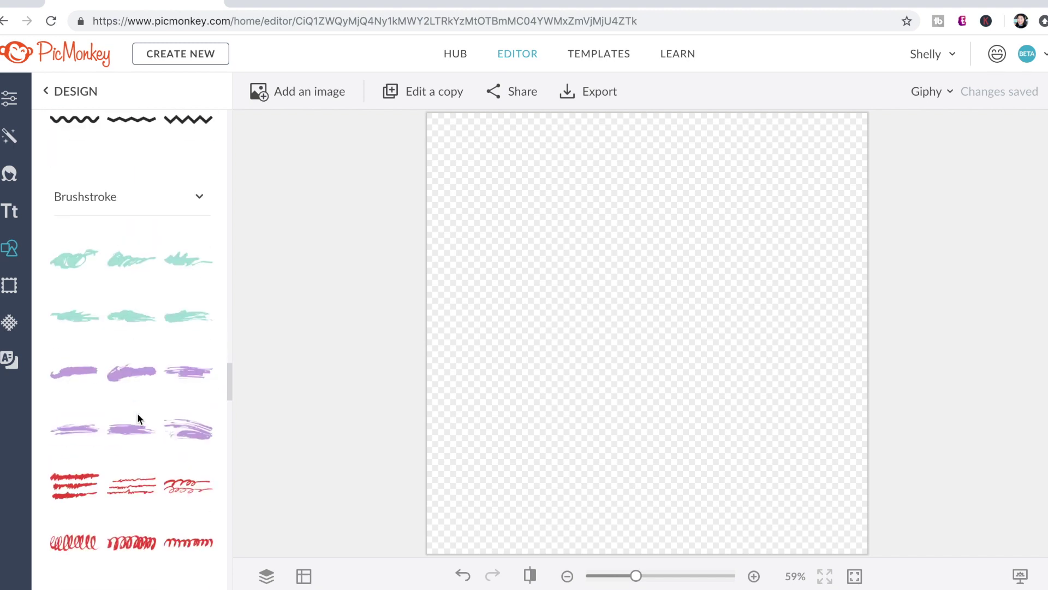
scroll(137, 419, "down", 20)
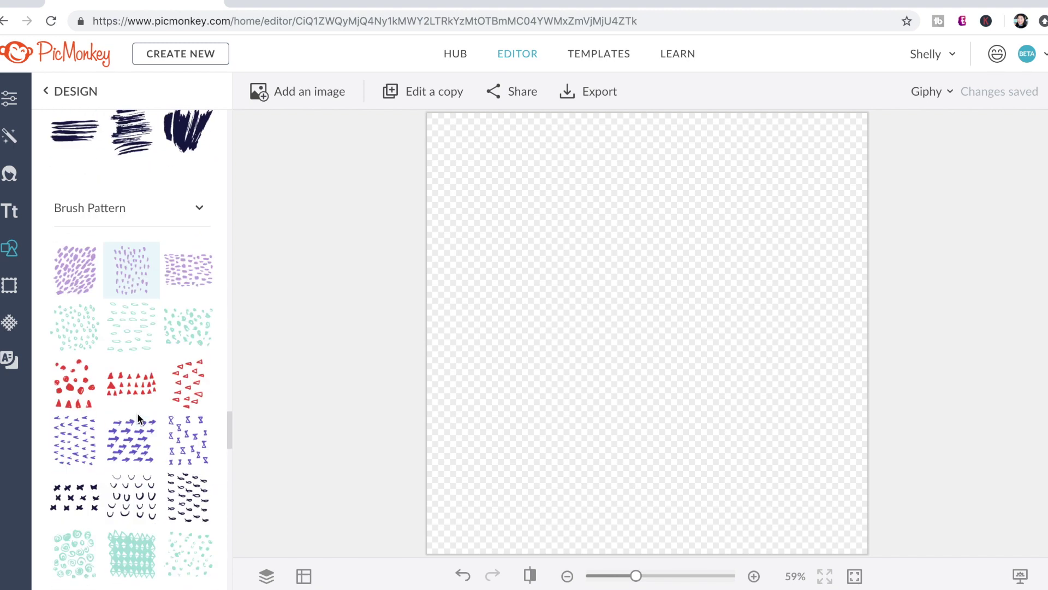
scroll(138, 418, "down", 20)
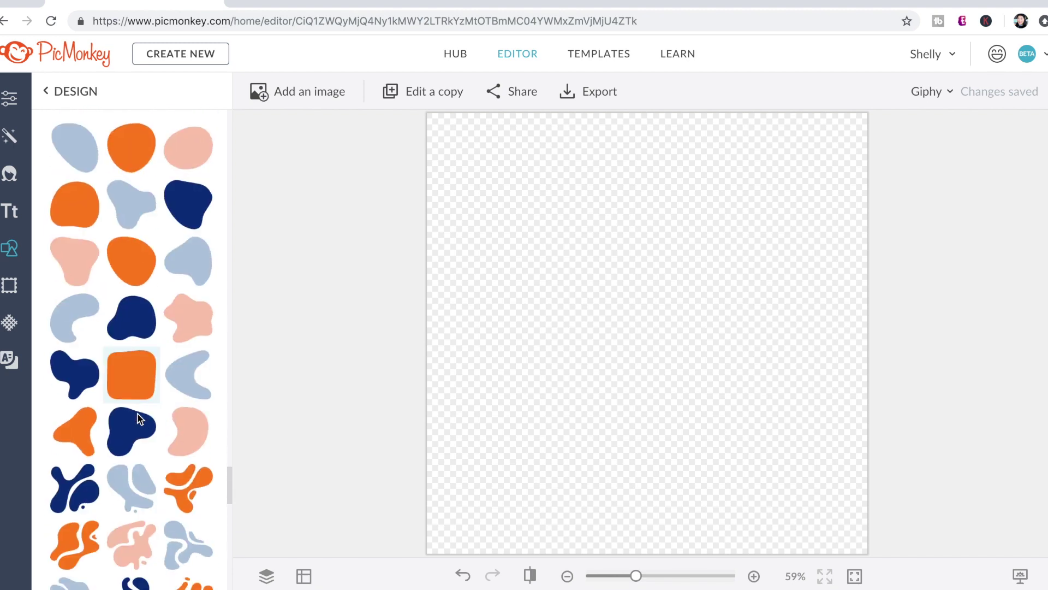
scroll(137, 419, "down", 10)
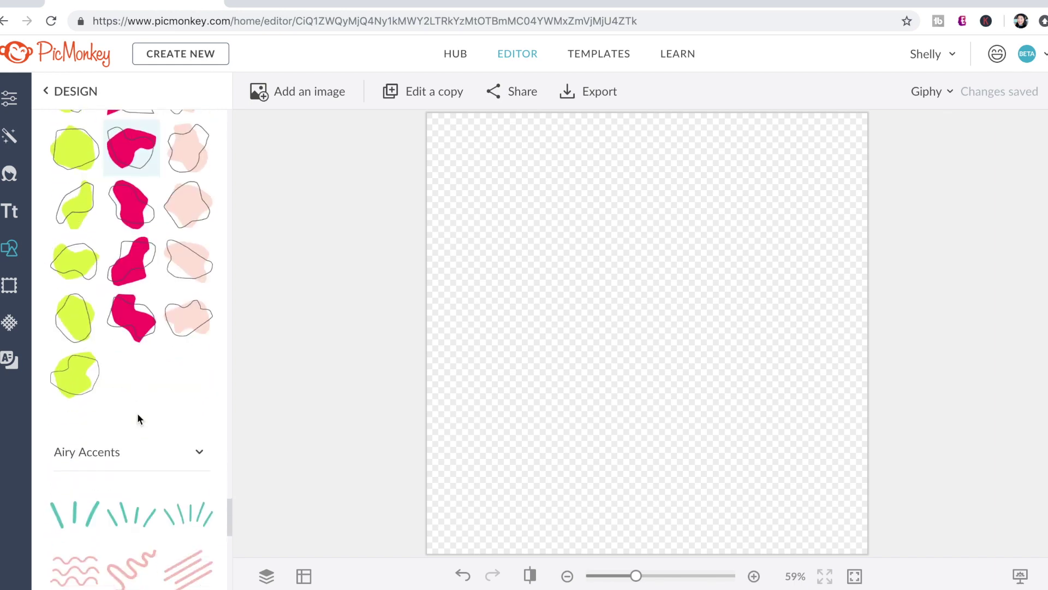
scroll(137, 418, "down", 8)
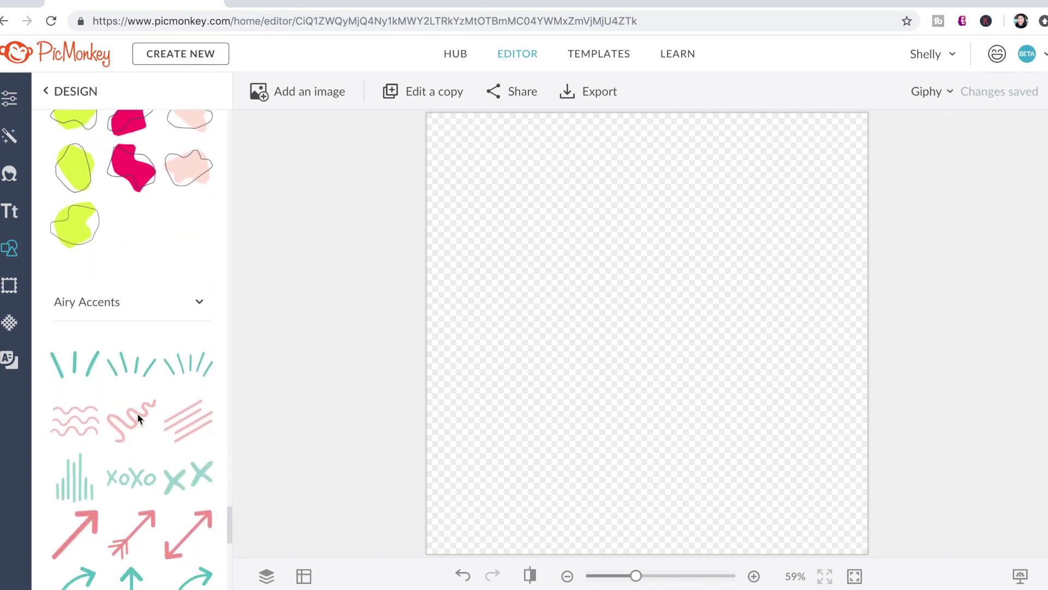
scroll(138, 415, "down", 5)
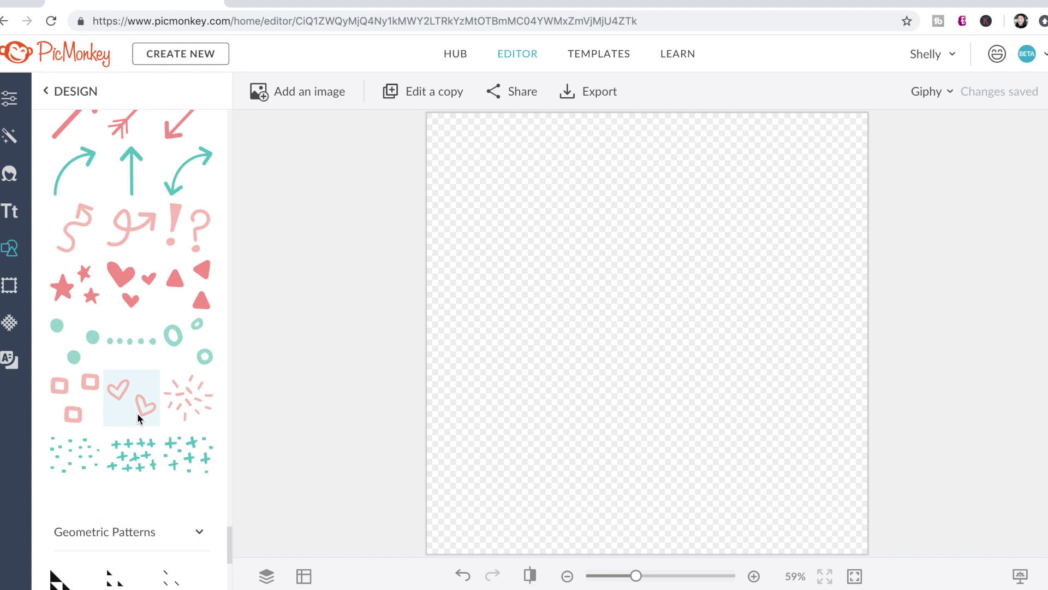
left_click(138, 407)
Enlarge the Donut Hearts graphic and centre it on the canvas
left_click_drag(673, 352, 821, 461)
left_click_drag(740, 382, 631, 334)
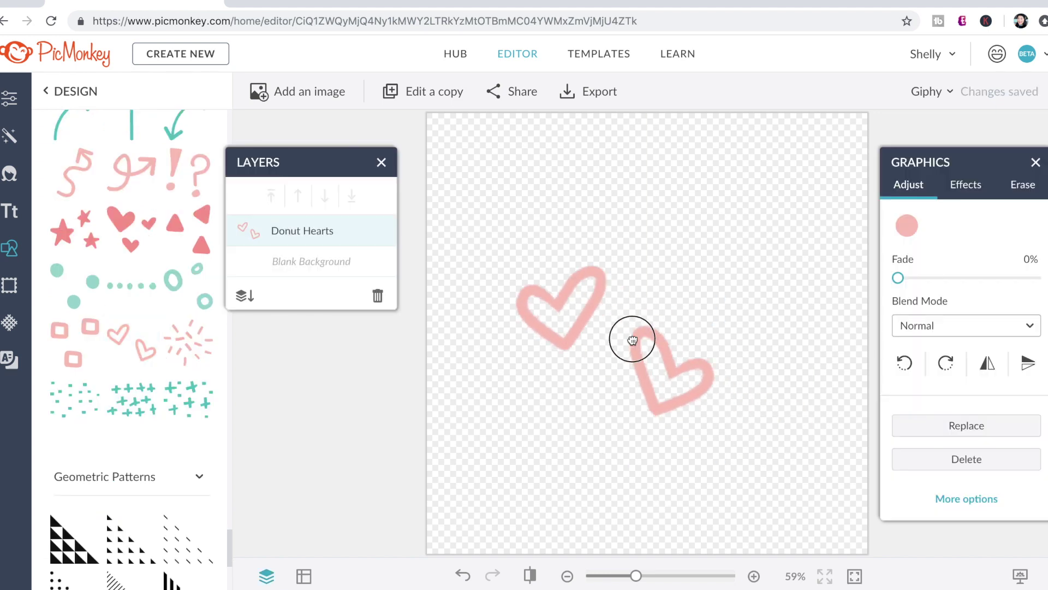
left_click_drag(713, 412, 772, 452)
left_click_drag(690, 385, 693, 368)
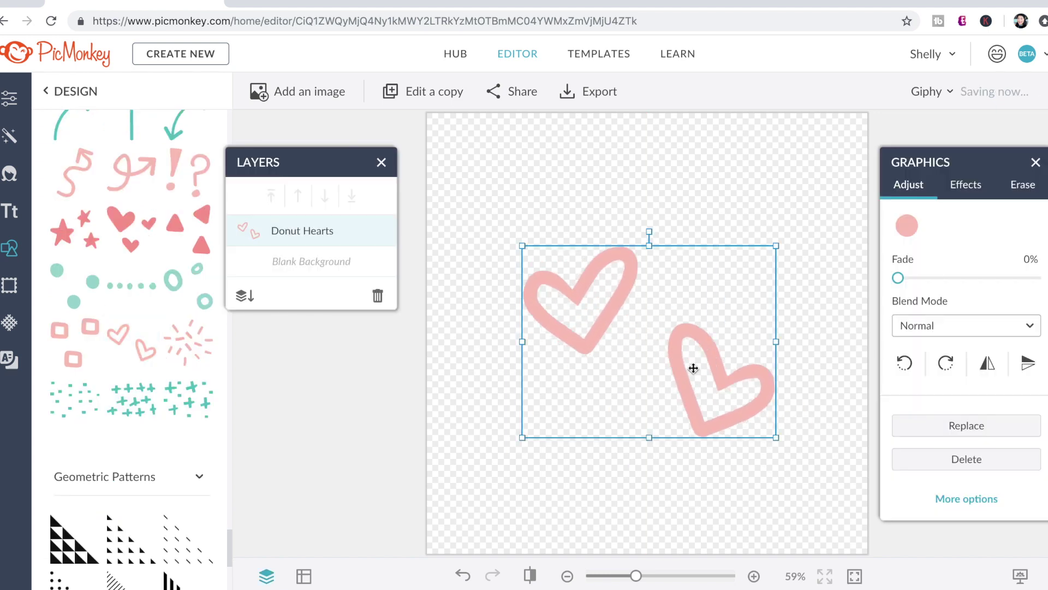
Recolour the hearts hot pink #ef33d4, enlarge them slightly, and deselect them
left_click(907, 225)
left_click_drag(896, 525, 1016, 526)
left_click_drag(931, 367, 1005, 370)
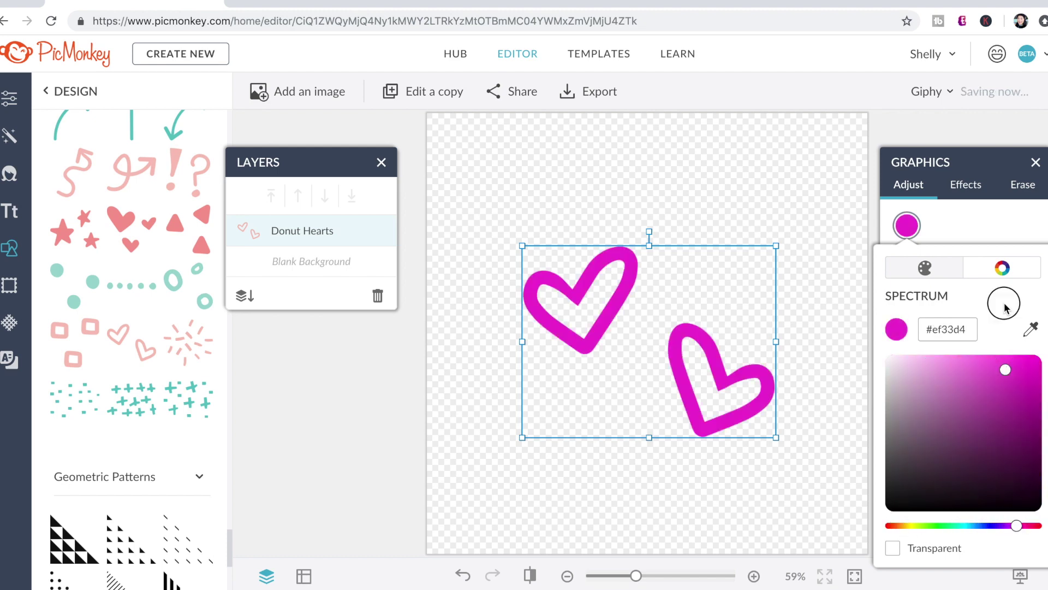
left_click_drag(777, 440, 808, 473)
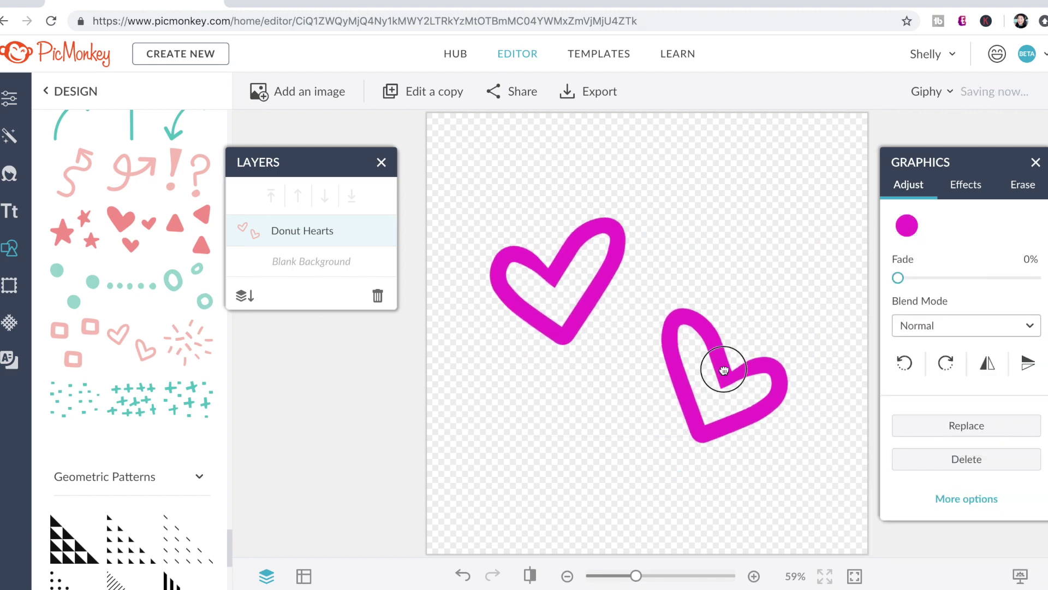
left_click_drag(726, 367, 734, 372)
left_click(788, 176)
left_click(382, 163)
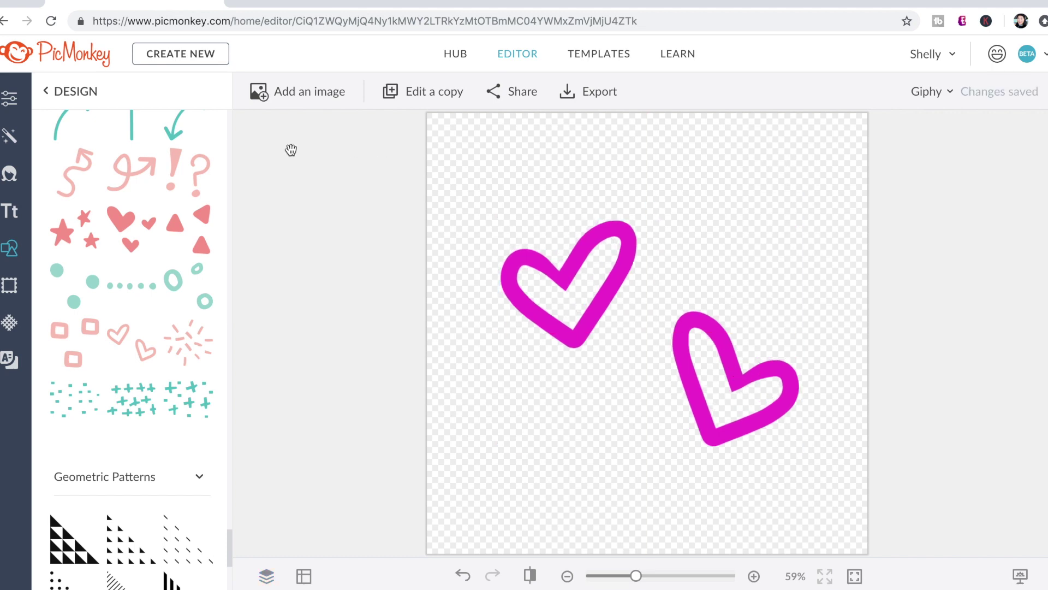
left_click(588, 94)
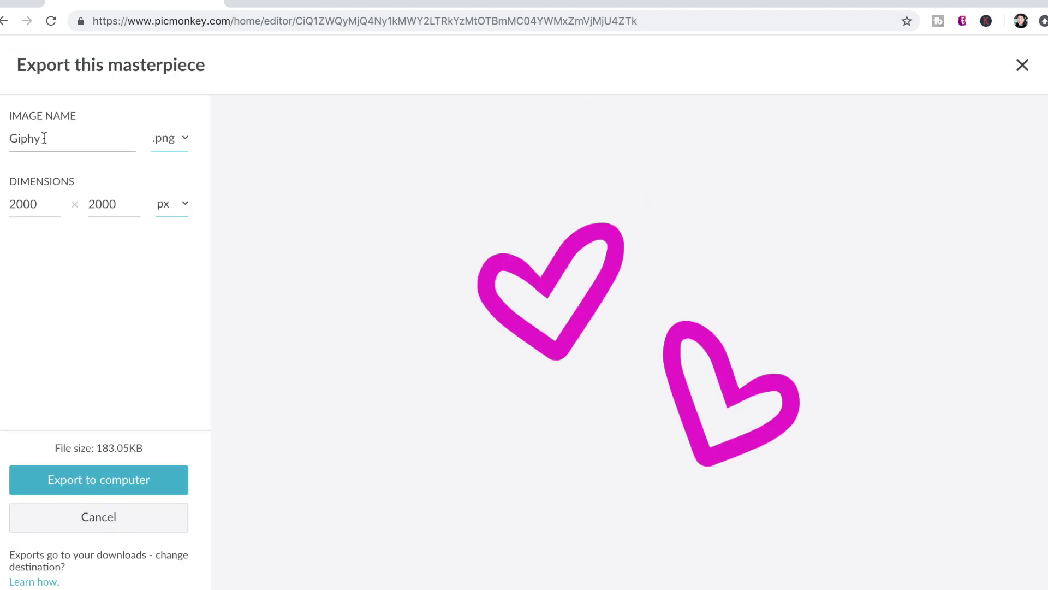
Export the hearts as GiphyHeart.png, then flip the graphic horizontally
left_click(86, 481)
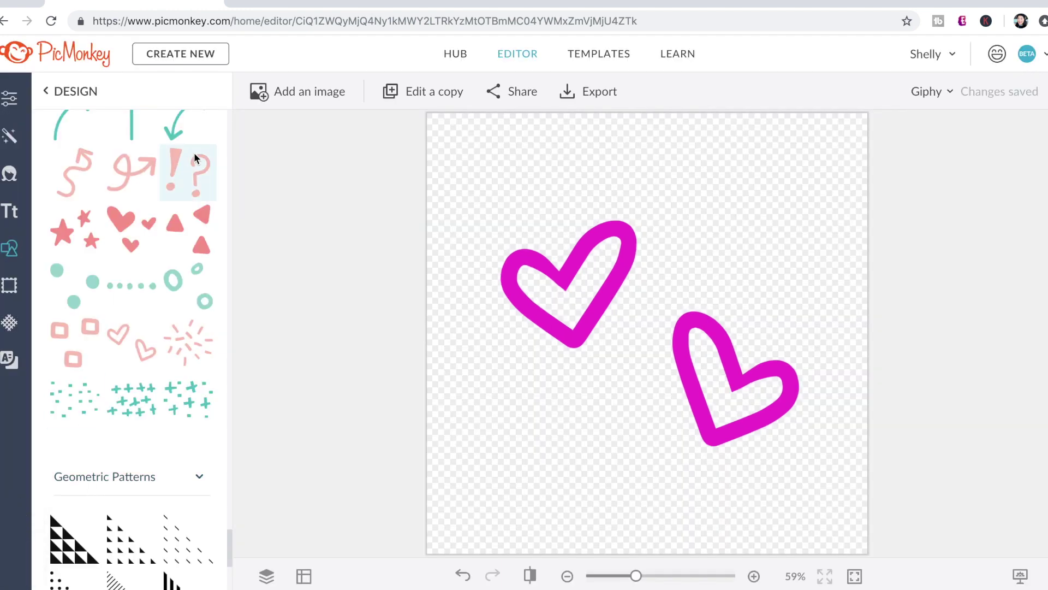
left_click(586, 282)
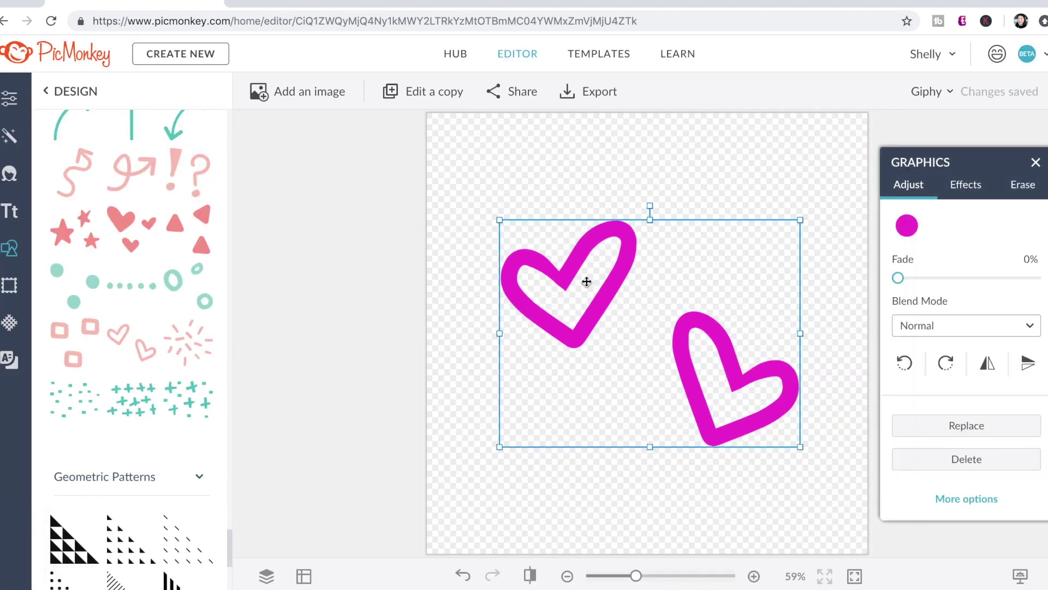
left_click(987, 362)
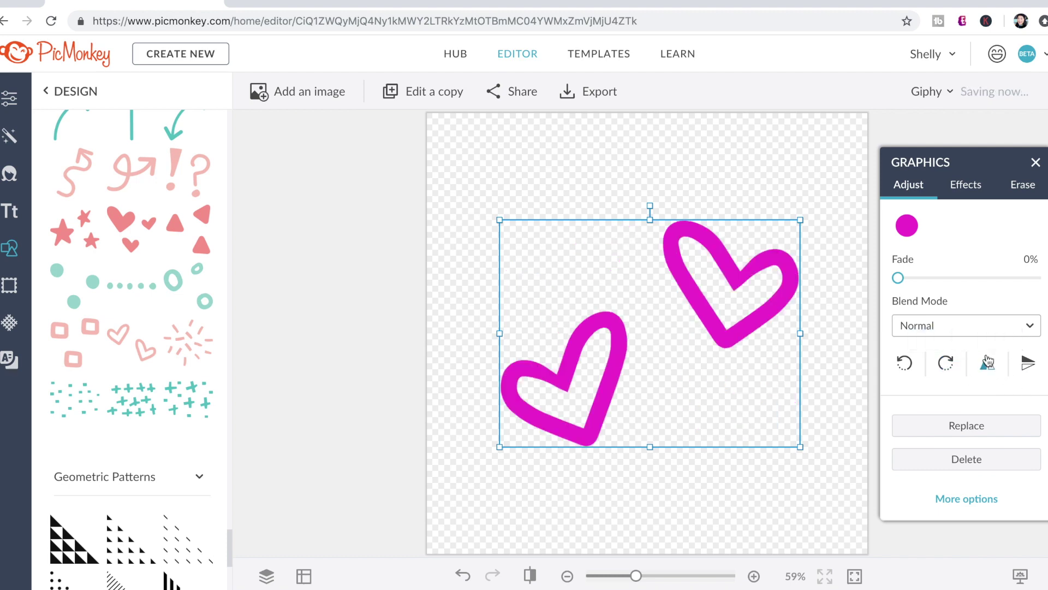
Export the mirrored hearts as GiphyHeart2.png and go to Giphy's GIF Maker
left_click(589, 102)
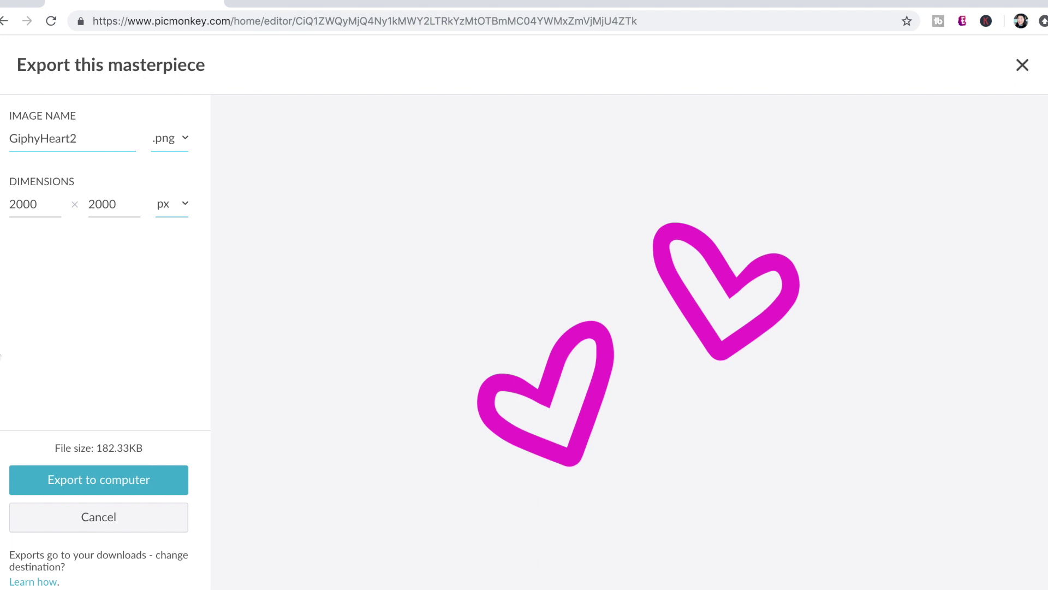
left_click(78, 479)
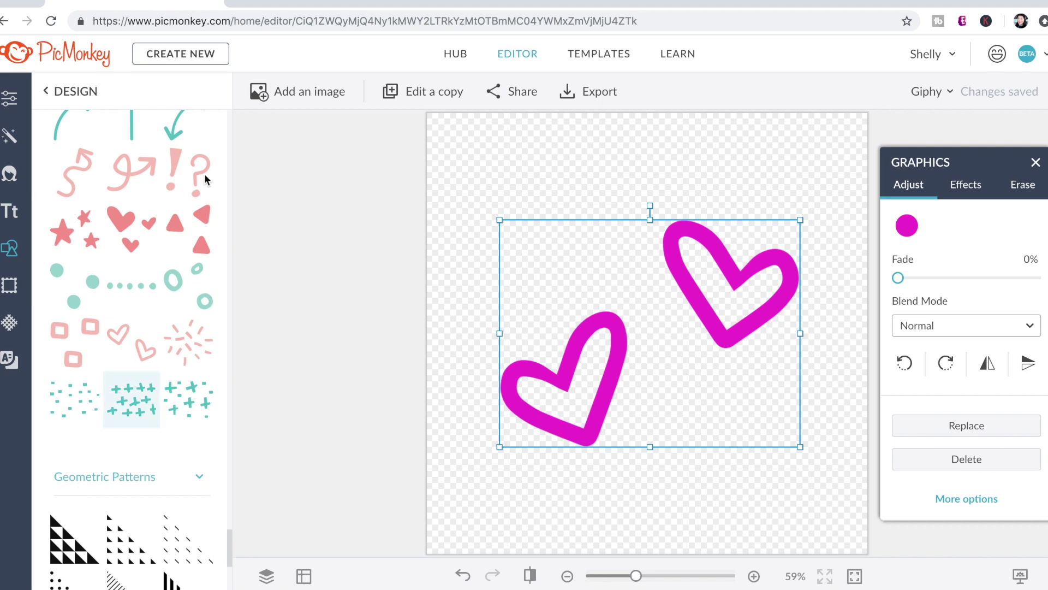
left_click(212, 3)
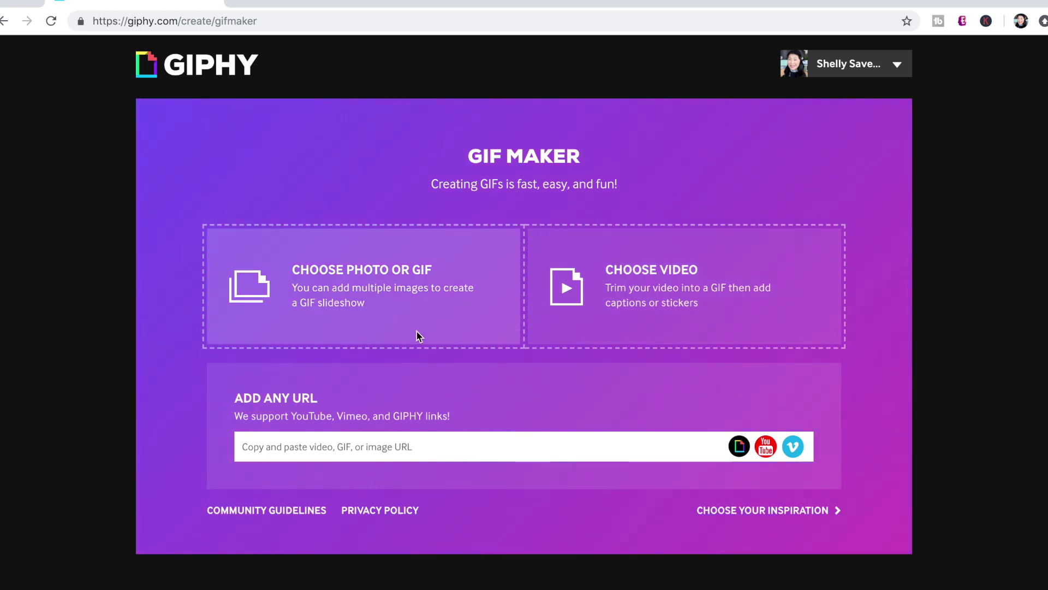
Load both heart PNGs into a Giphy slideshow at 3.0 seconds per image, then go to GIFMaker.me
left_click(420, 317)
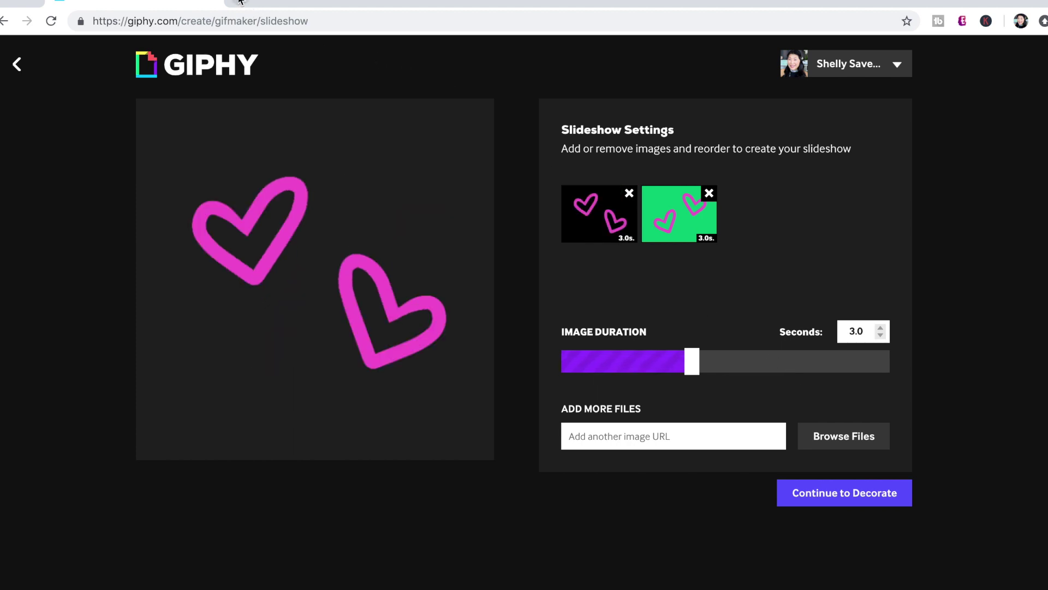
left_click(240, 3)
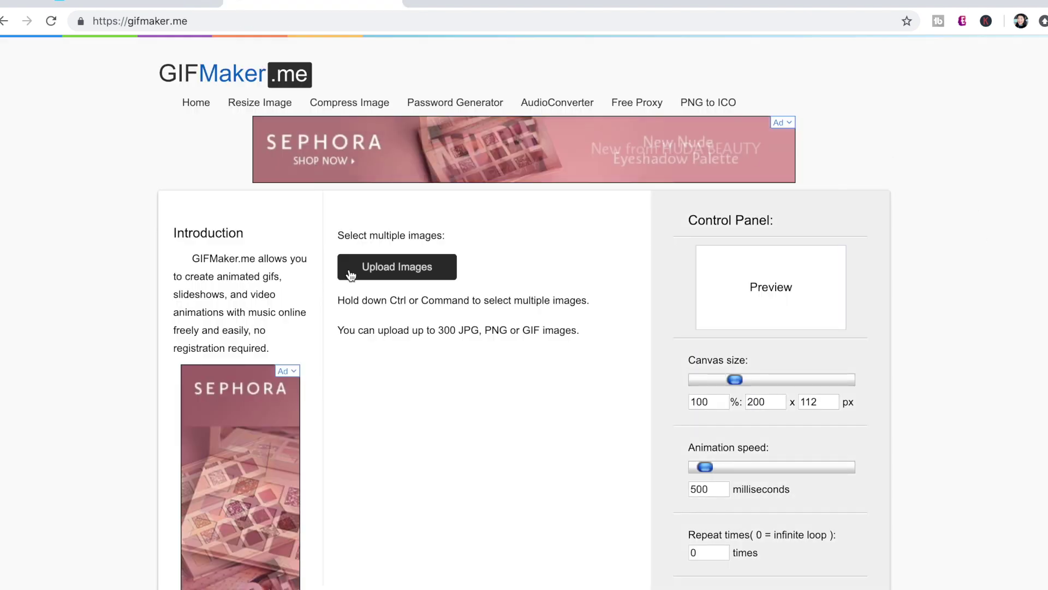
Upload both heart images and set the canvas size to 120% (1320 x 1320 px)
left_click(404, 268)
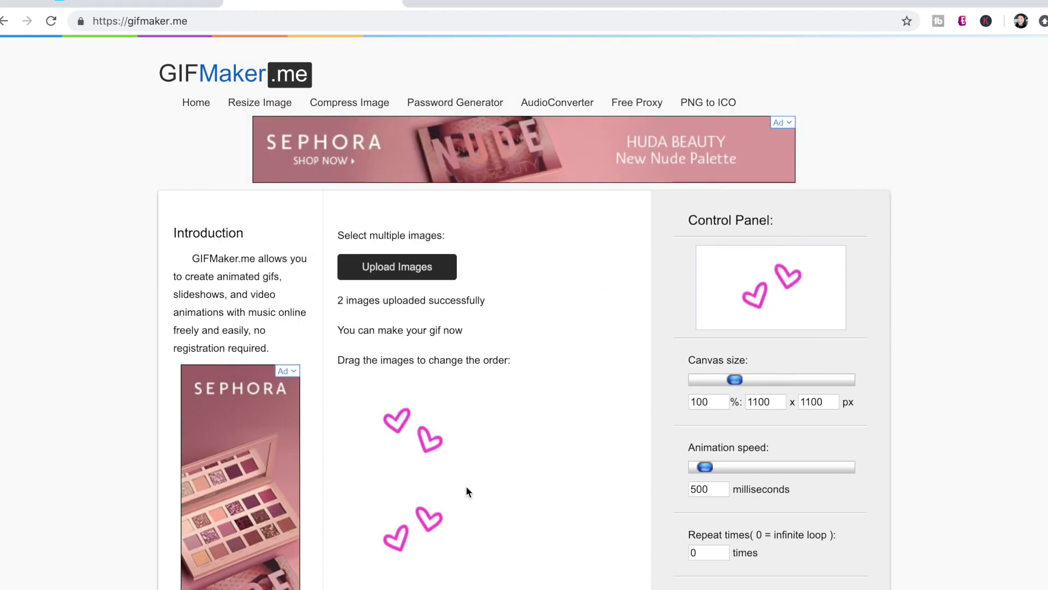
scroll(592, 434, "down", 3)
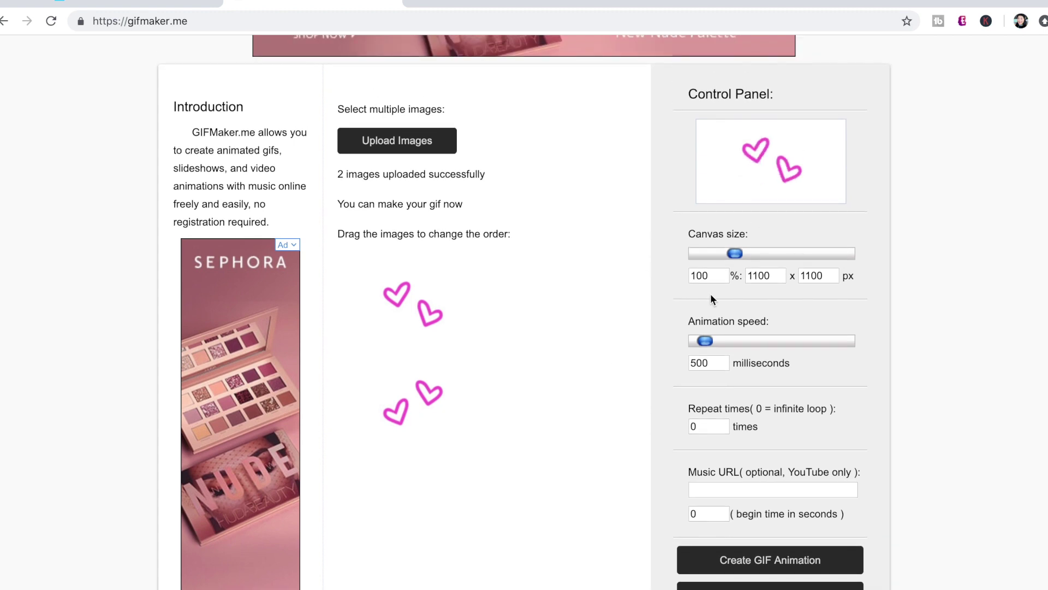
left_click_drag(709, 275, 673, 274)
type("120")
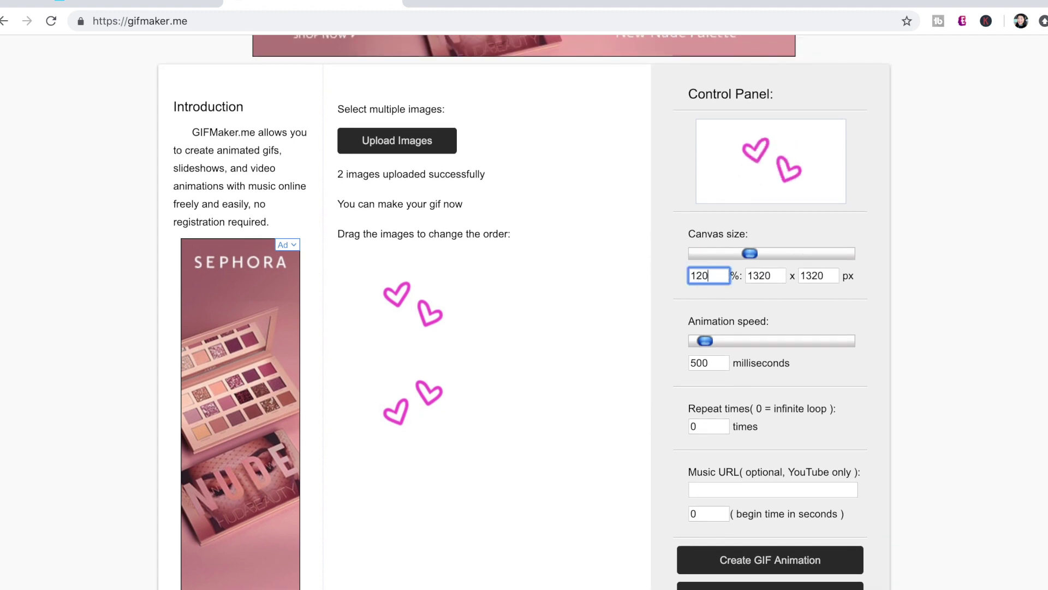
Set the animation speed to 450 milliseconds
mouse_move(705, 341)
left_mouse_down()
mouse_move(718, 343)
mouse_move(707, 345)
left_mouse_up()
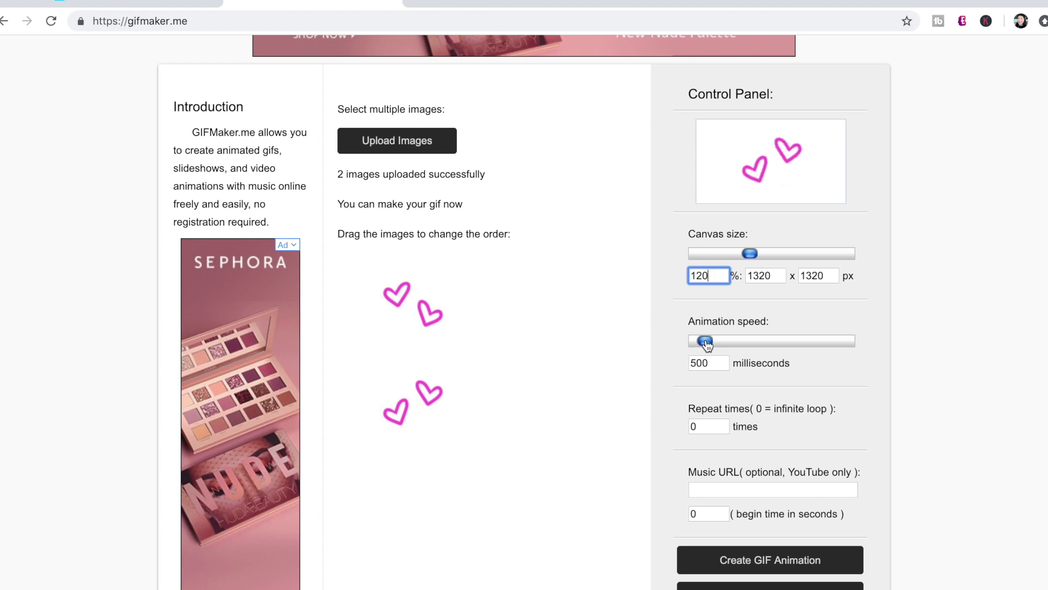
left_click_drag(707, 344, 704, 344)
scroll(709, 452, "down", 3)
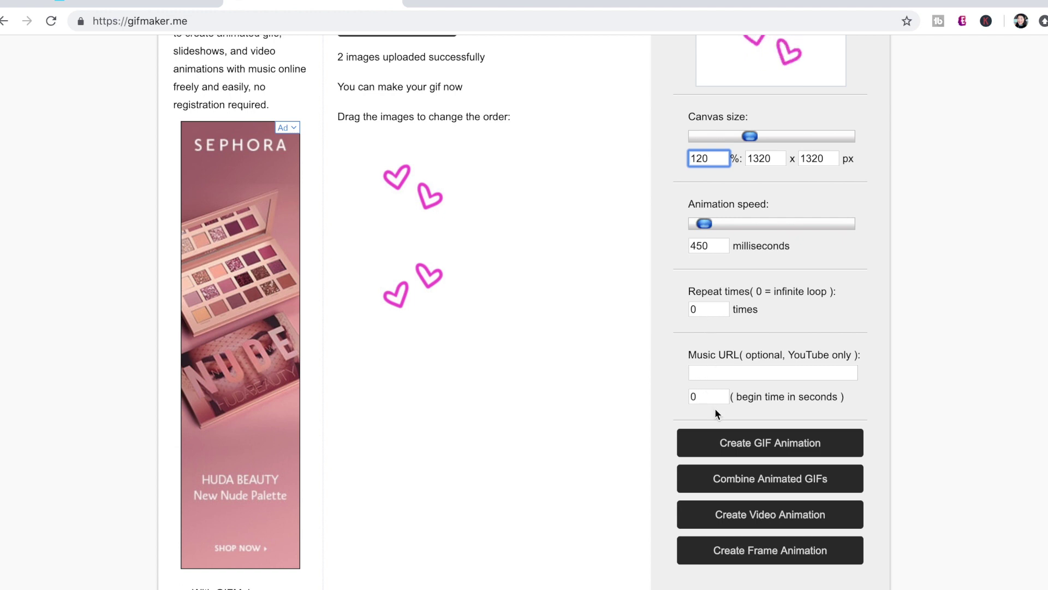
scroll(842, 353, "down", 1)
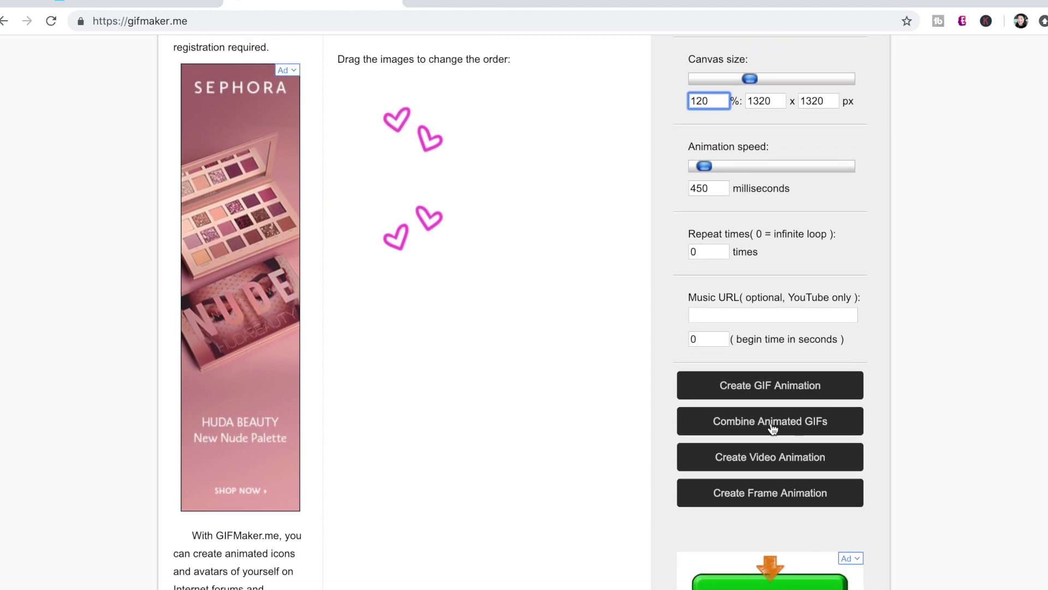
Create the heart GIF animation, download it, and go back to the GIF Maker start page on GIPHY
left_click(780, 387)
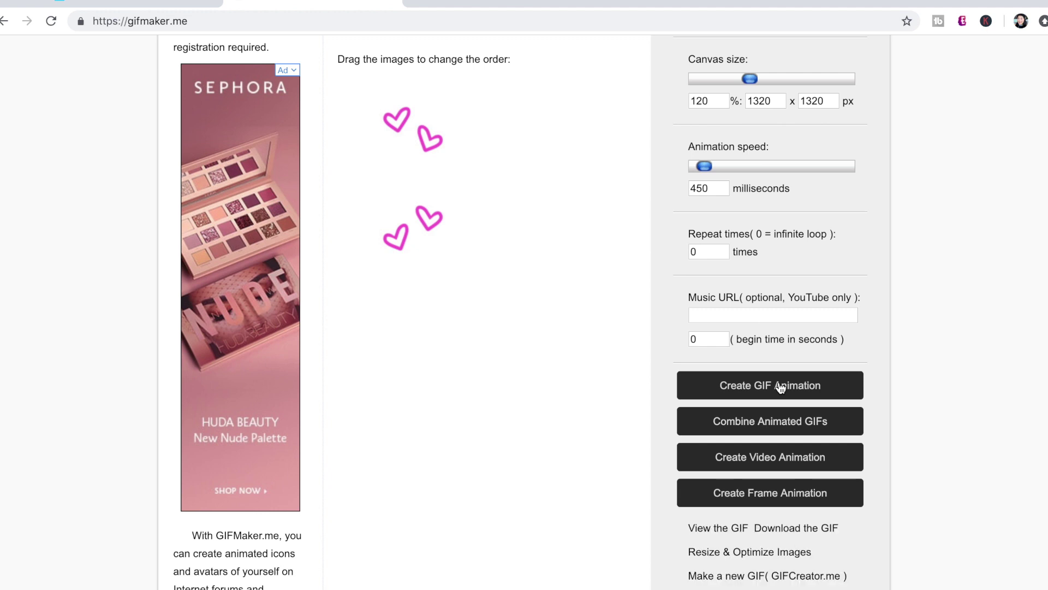
scroll(780, 387, "down", 5)
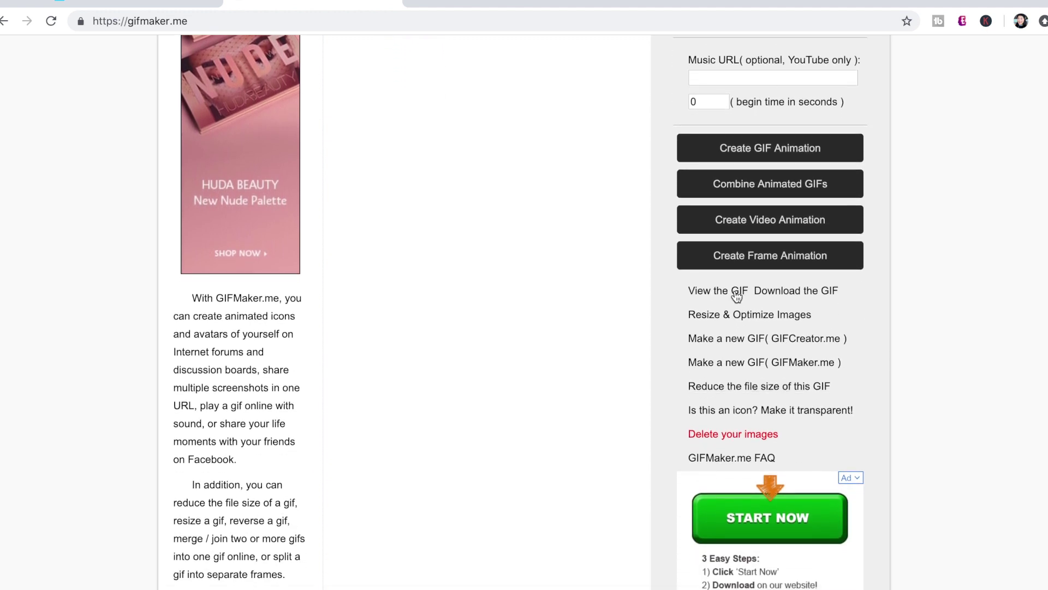
left_click(817, 291)
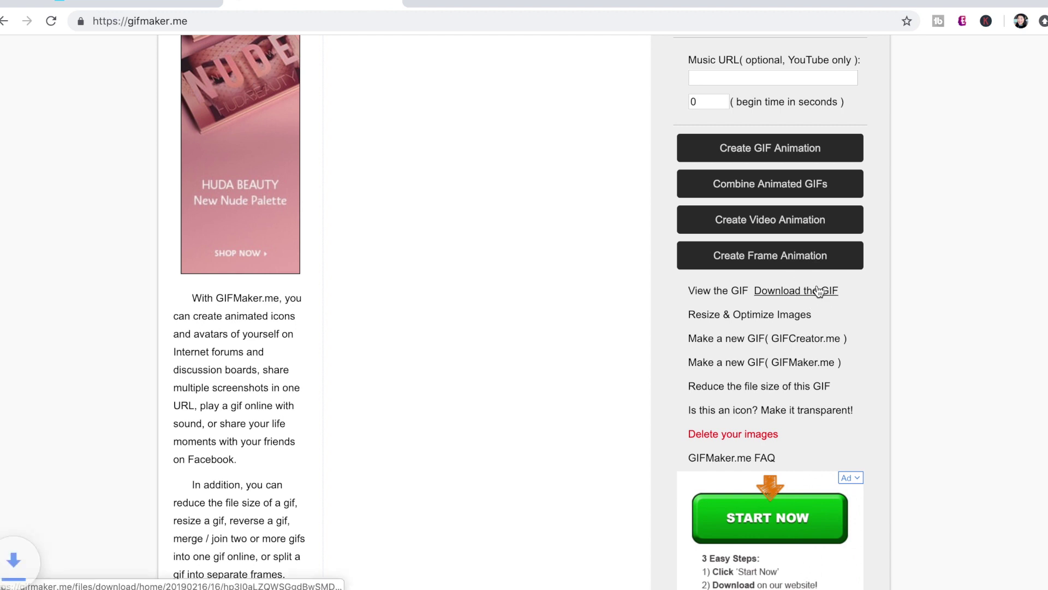
right_click(139, 544)
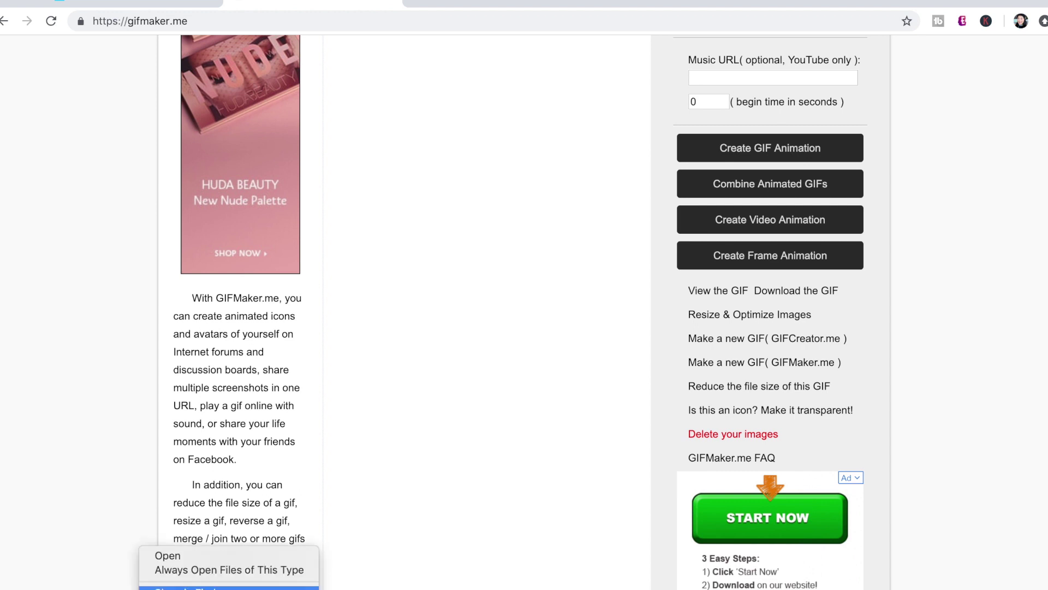
left_click(145, 4)
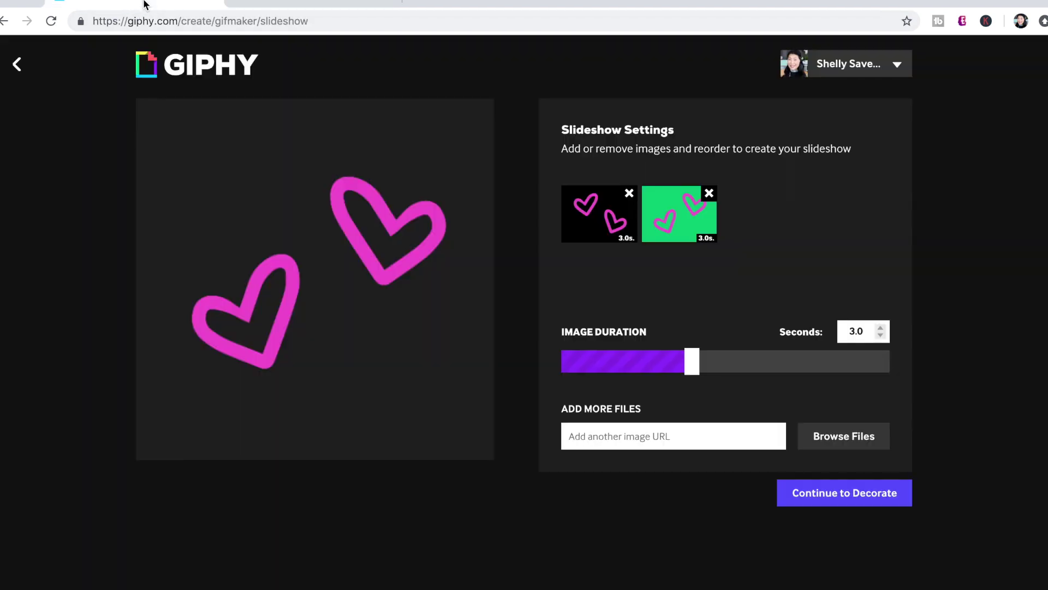
left_click(17, 65)
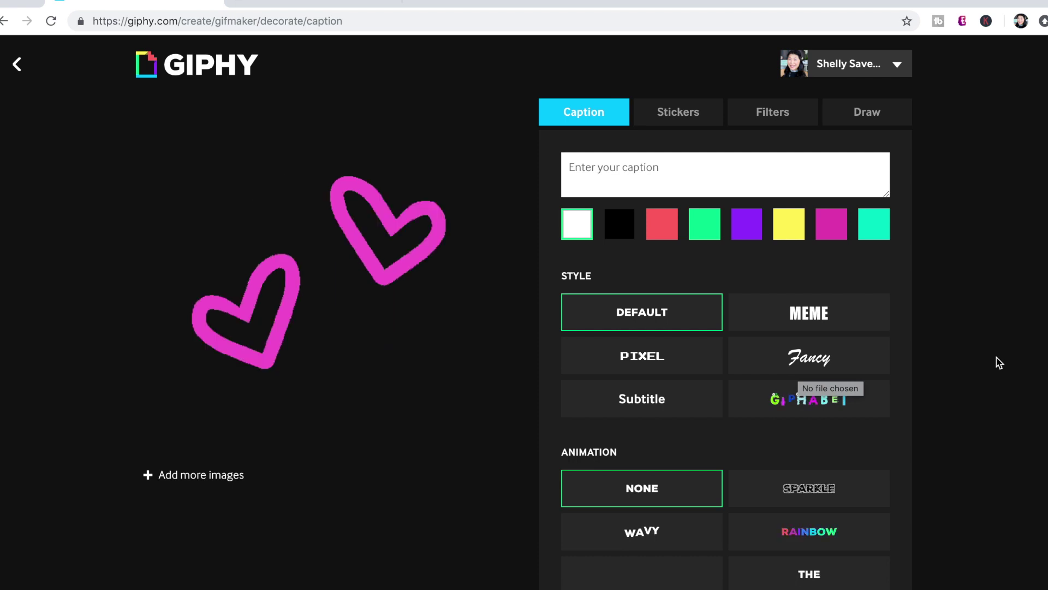
Preview the Rainbow, Glitch and Bad TV filters on the hearts
scroll(999, 363, "down", 3)
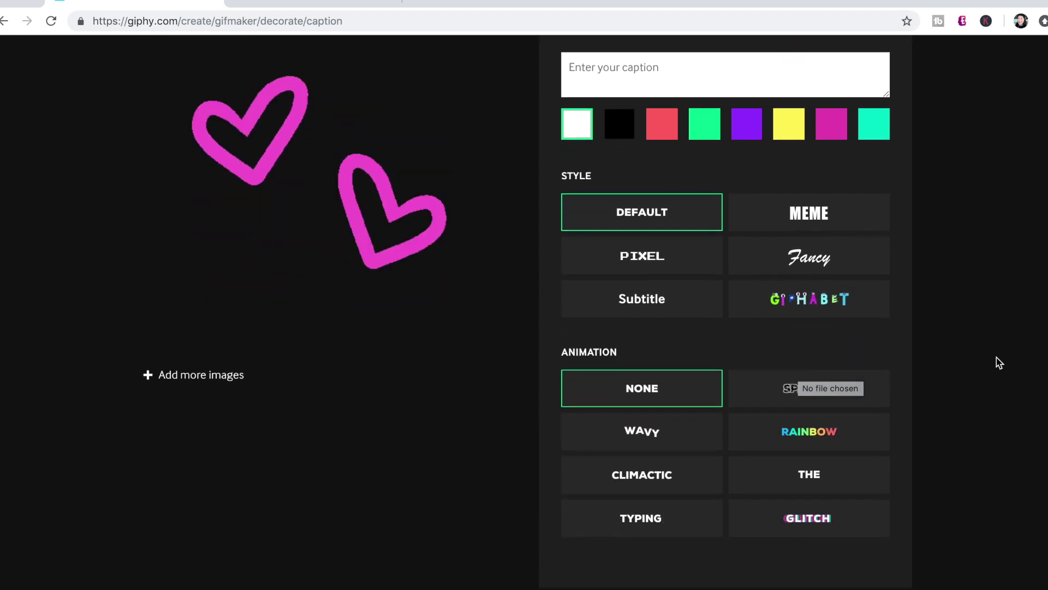
scroll(999, 363, "up", 3)
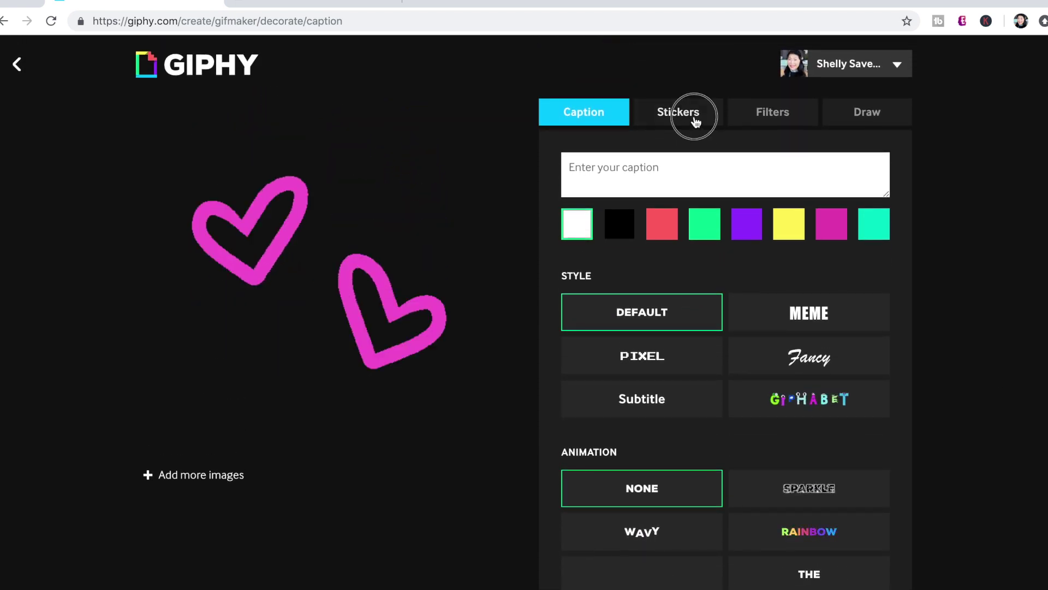
left_click(694, 120)
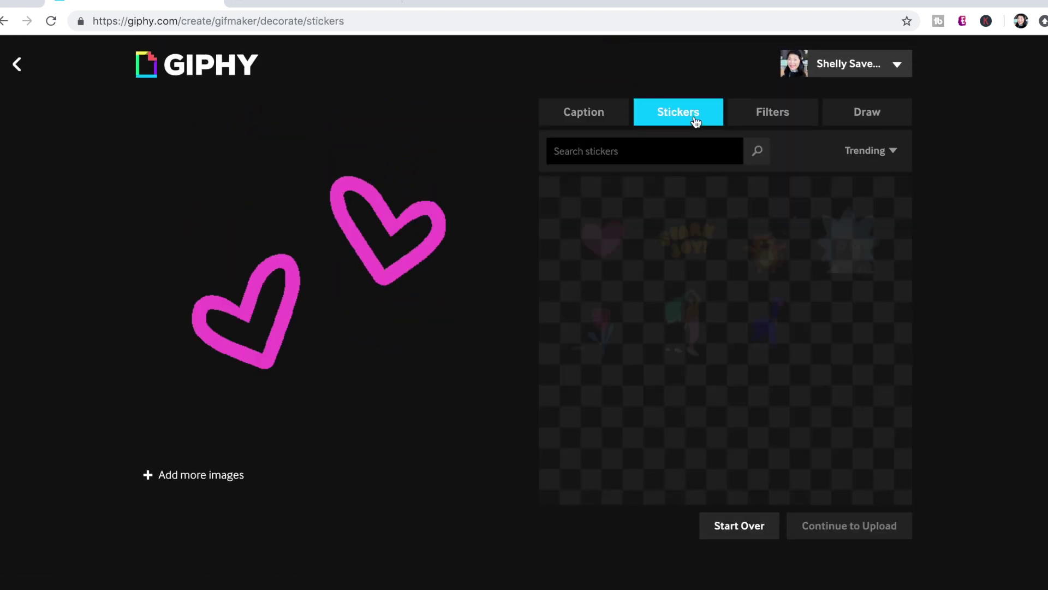
left_click(765, 119)
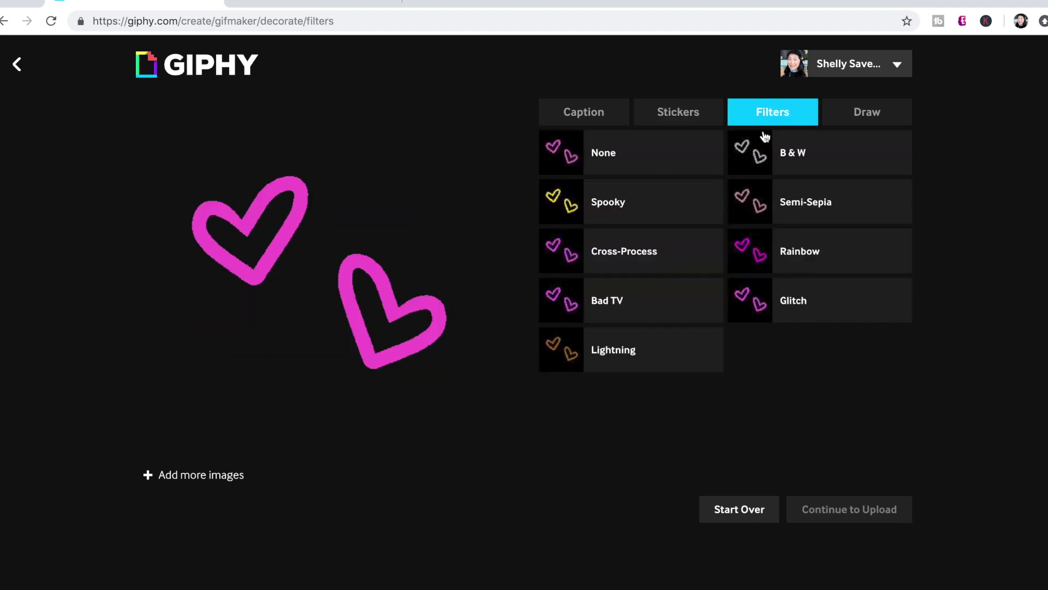
left_click(750, 252)
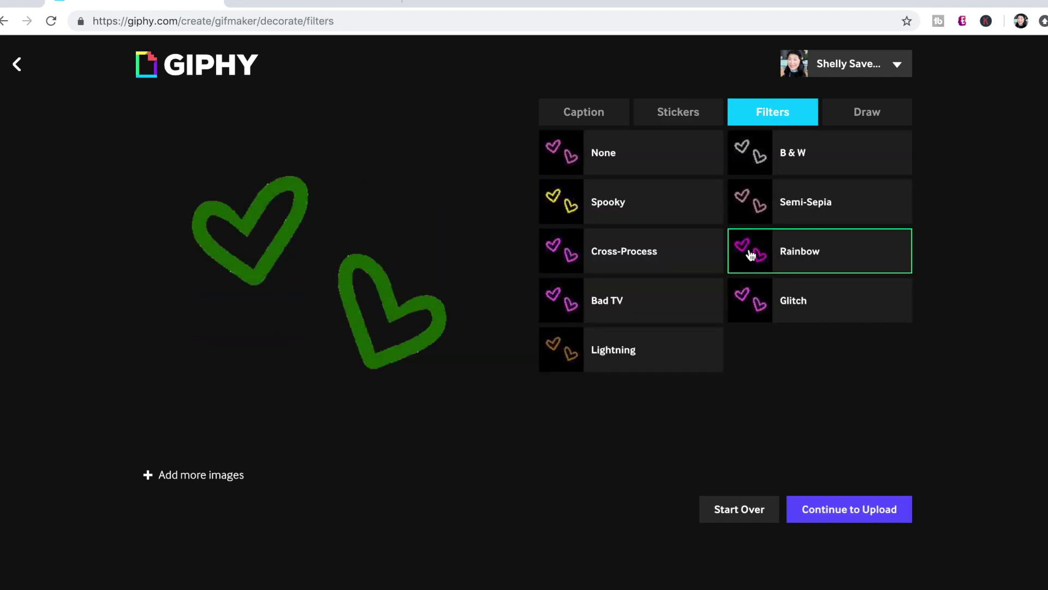
left_click(750, 307)
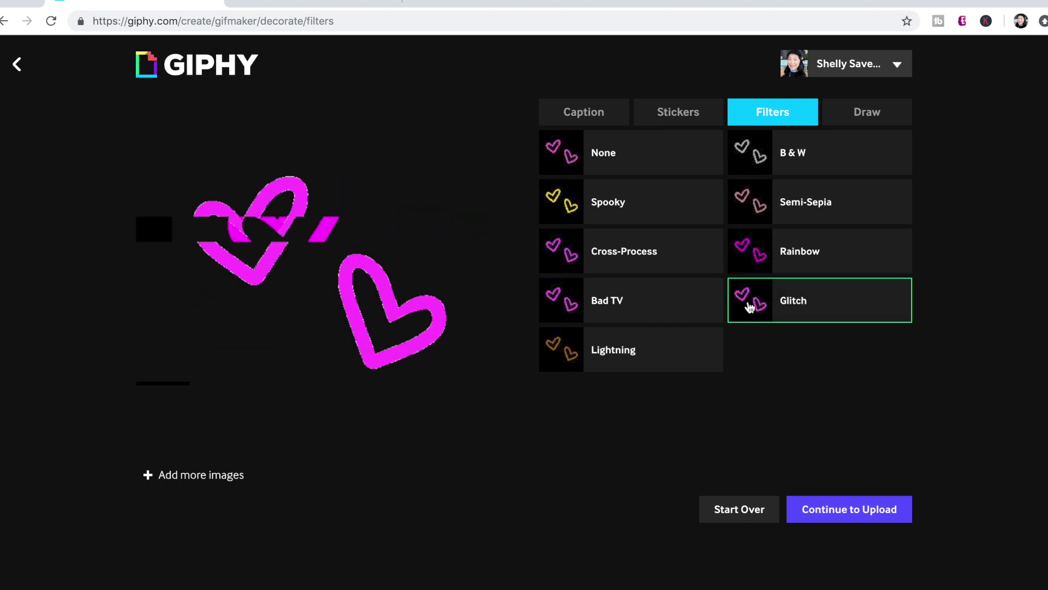
left_click(634, 317)
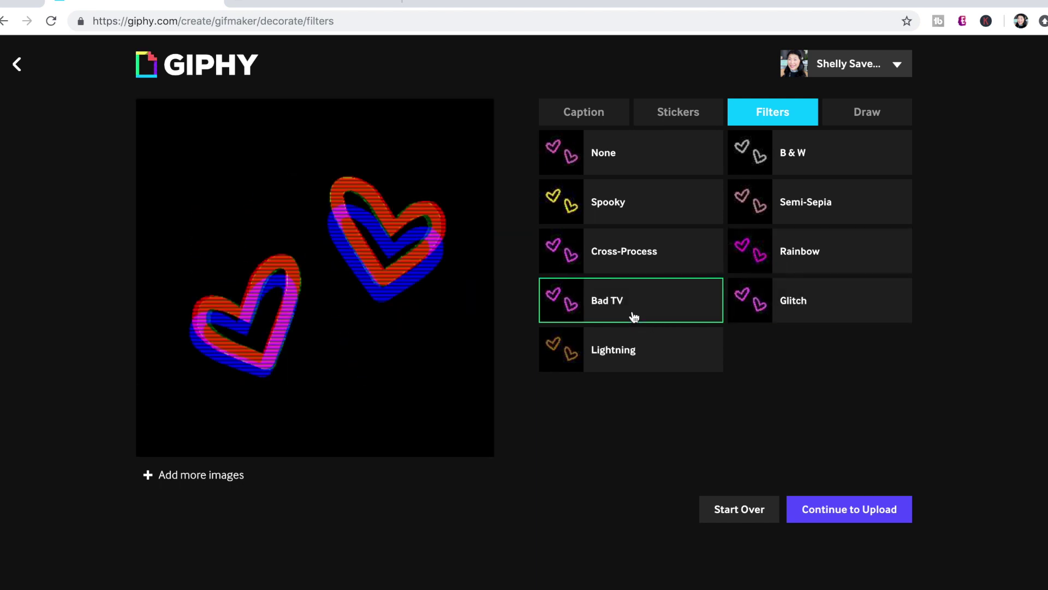
Preview Lightning, Cross-Process and Spooky, then apply Rainbow and continue to the upload form
left_click(631, 366)
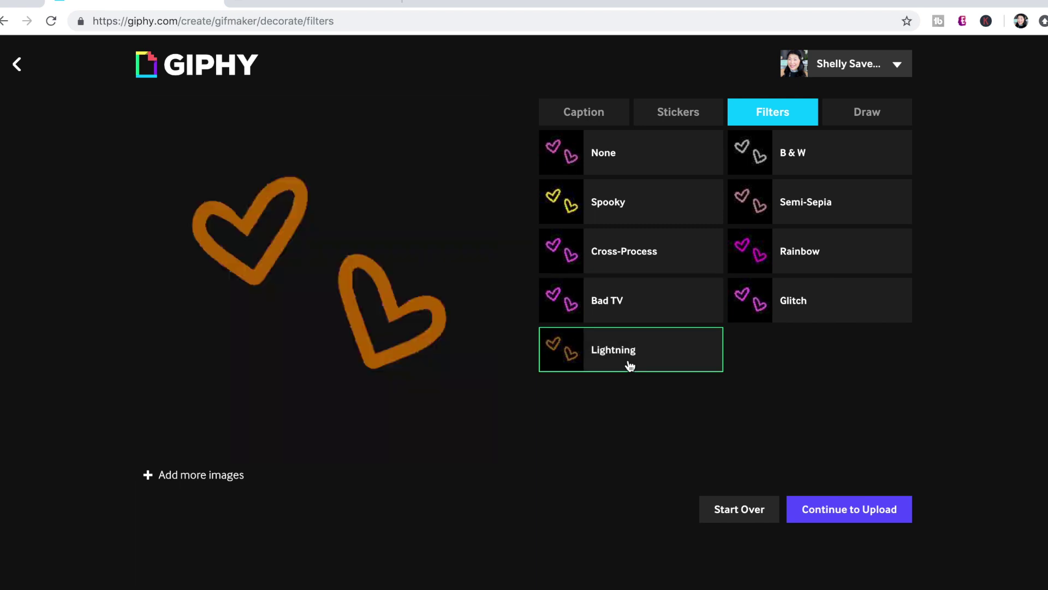
left_click(636, 251)
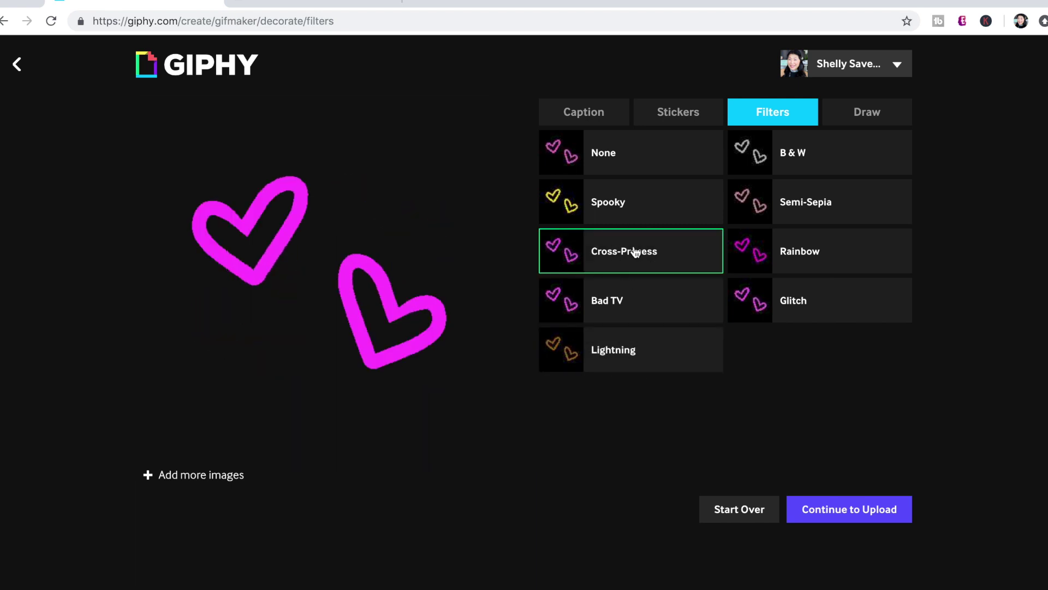
left_click(653, 207)
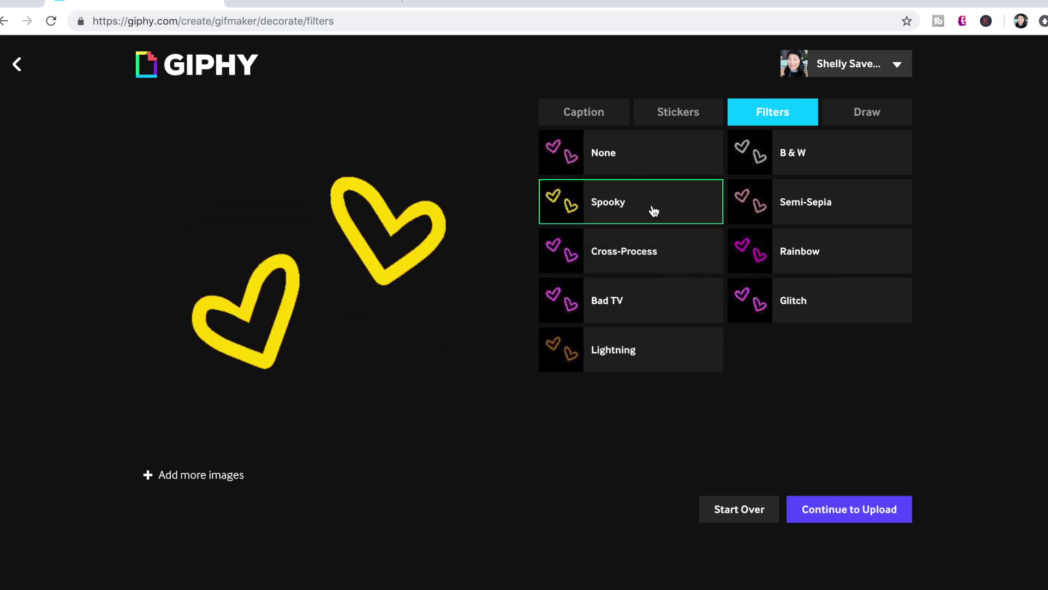
left_click(664, 168)
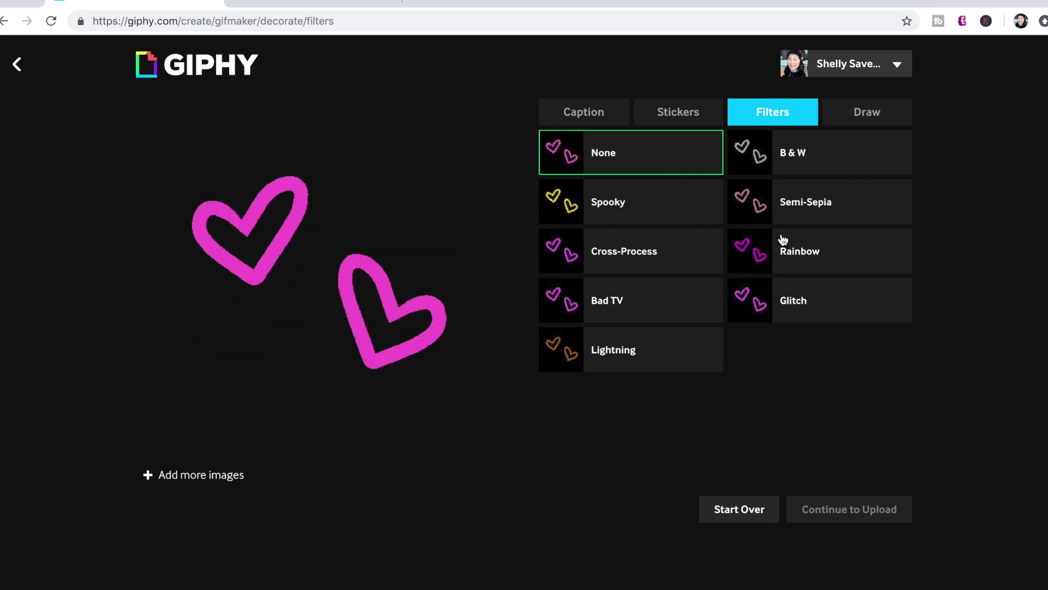
left_click(816, 254)
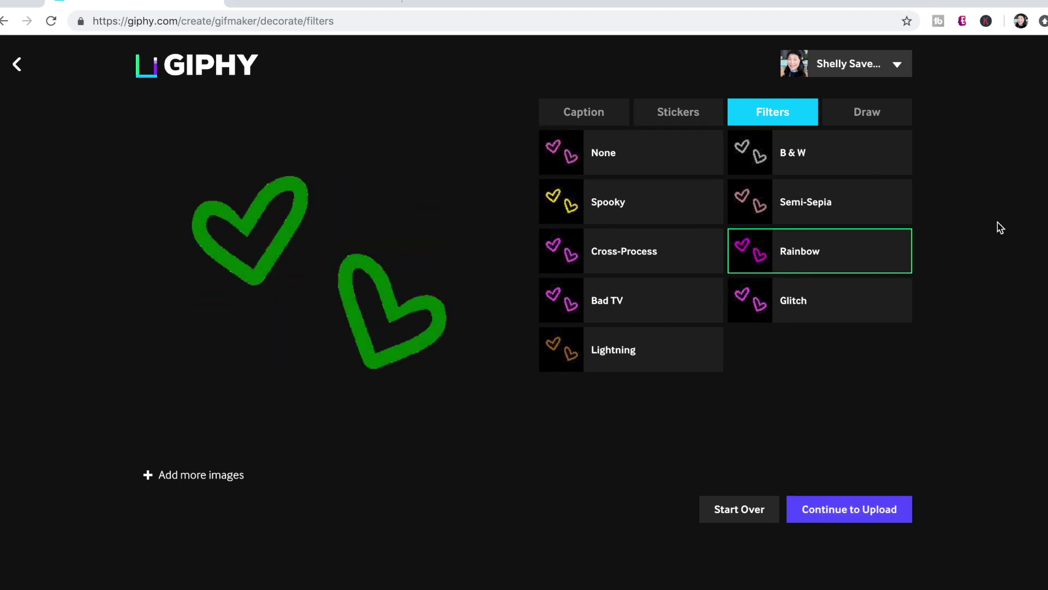
left_click(877, 517)
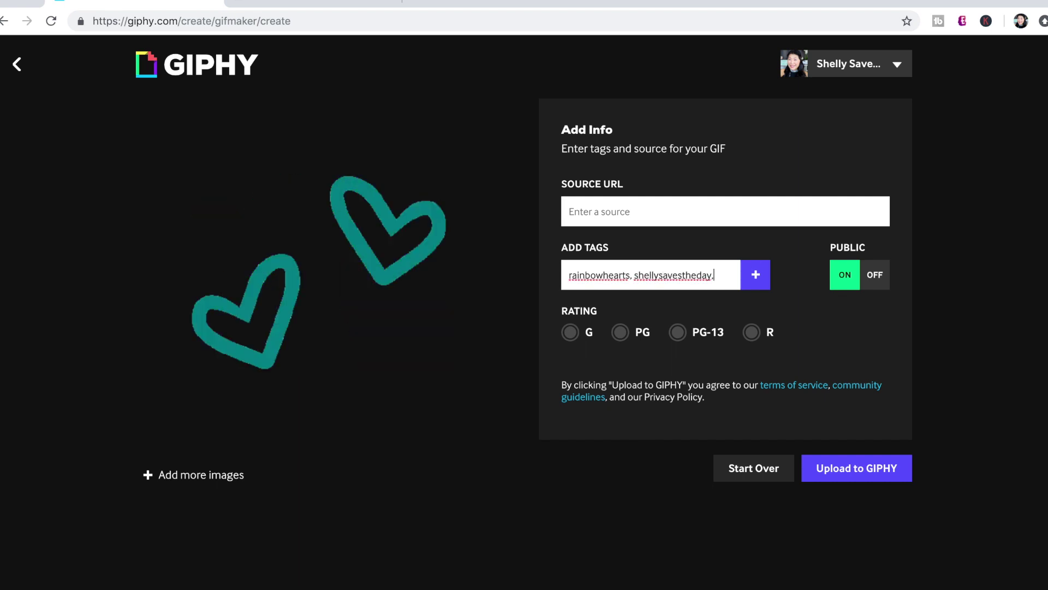
Add the hearts and dancinghearts tags, then upload the G-rated GIF to Giphy
type("rts, dancinghearts")
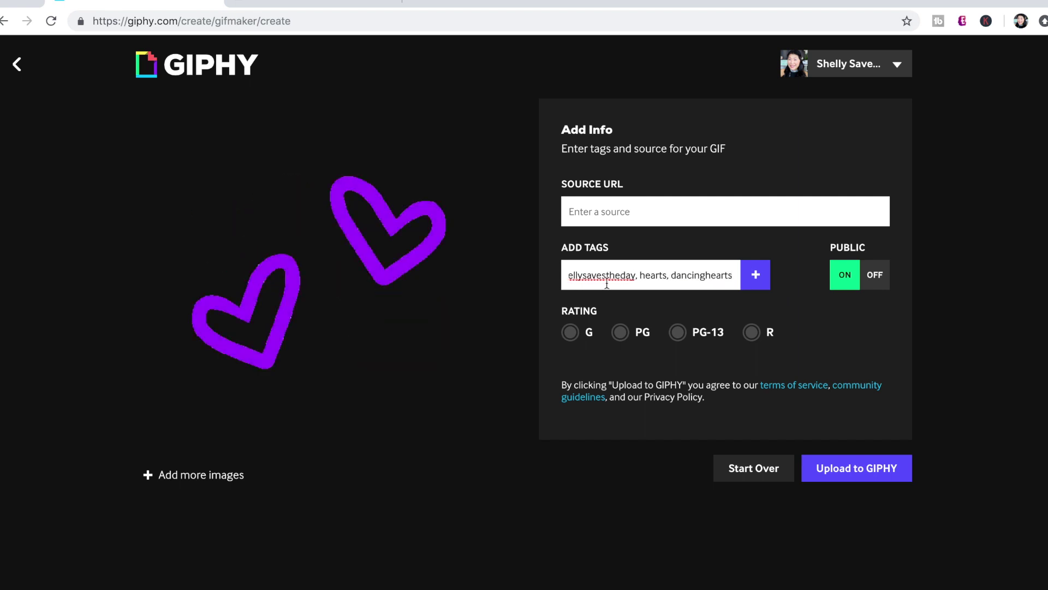
left_click(752, 290)
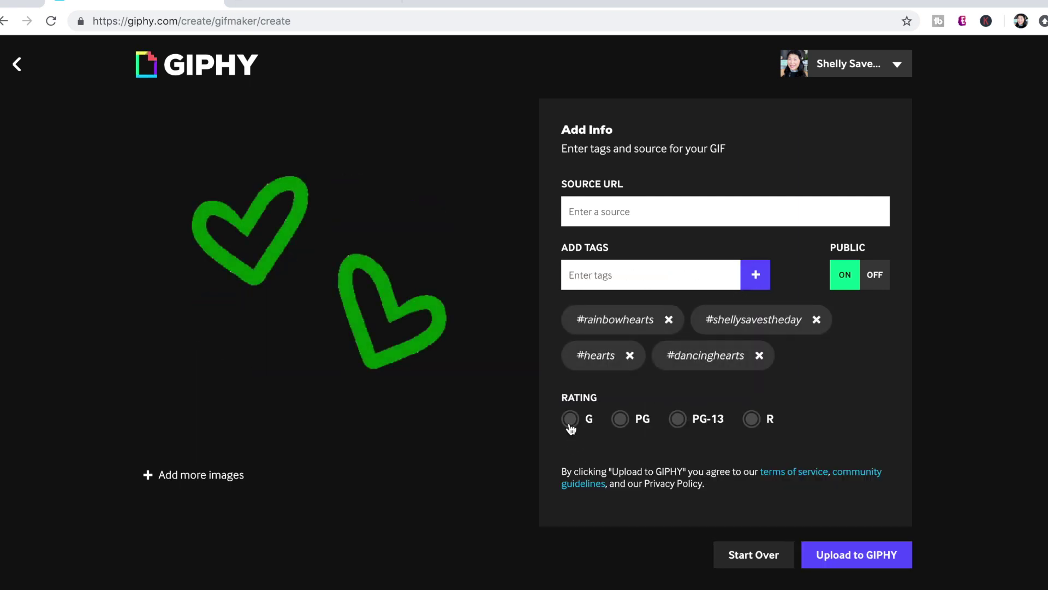
left_click(858, 556)
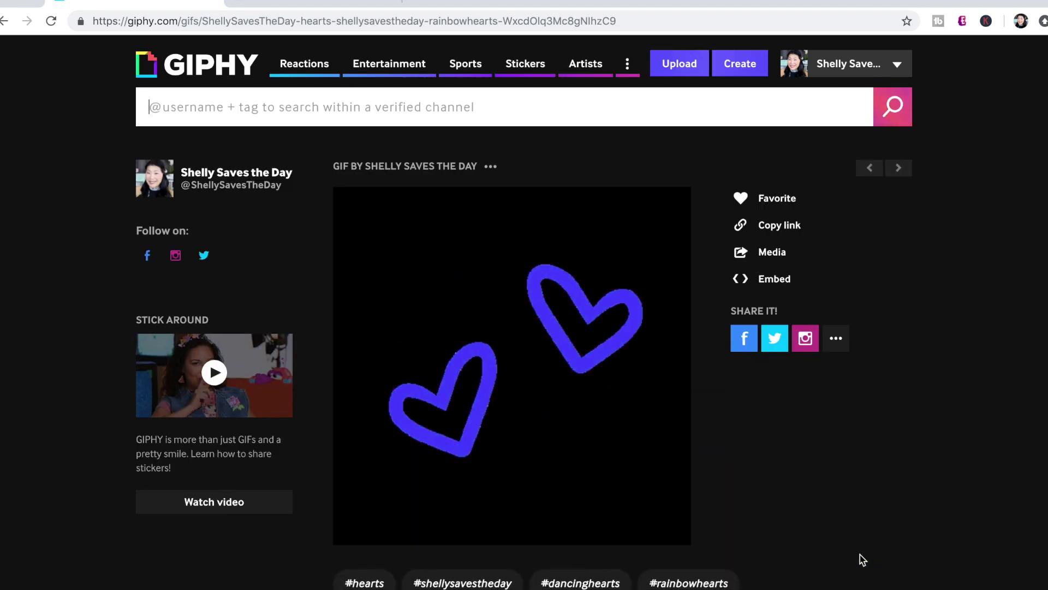
Watch the published rainbow hearts GIF cycle colours, then open the account menu
scroll(863, 560, "down", 3)
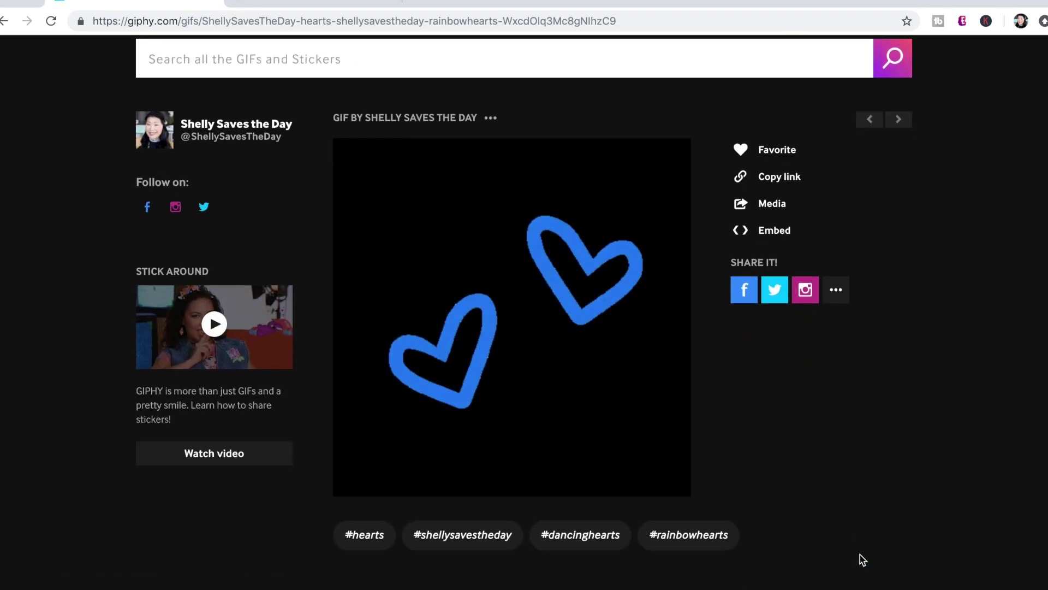
scroll(863, 559, "up", 3)
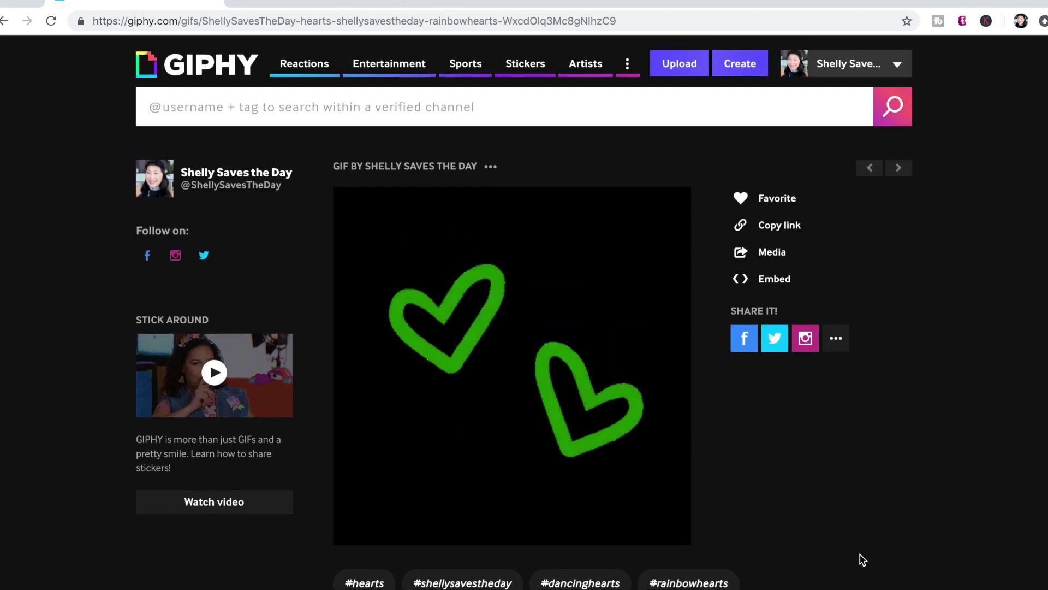
mouse_move(838, 335)
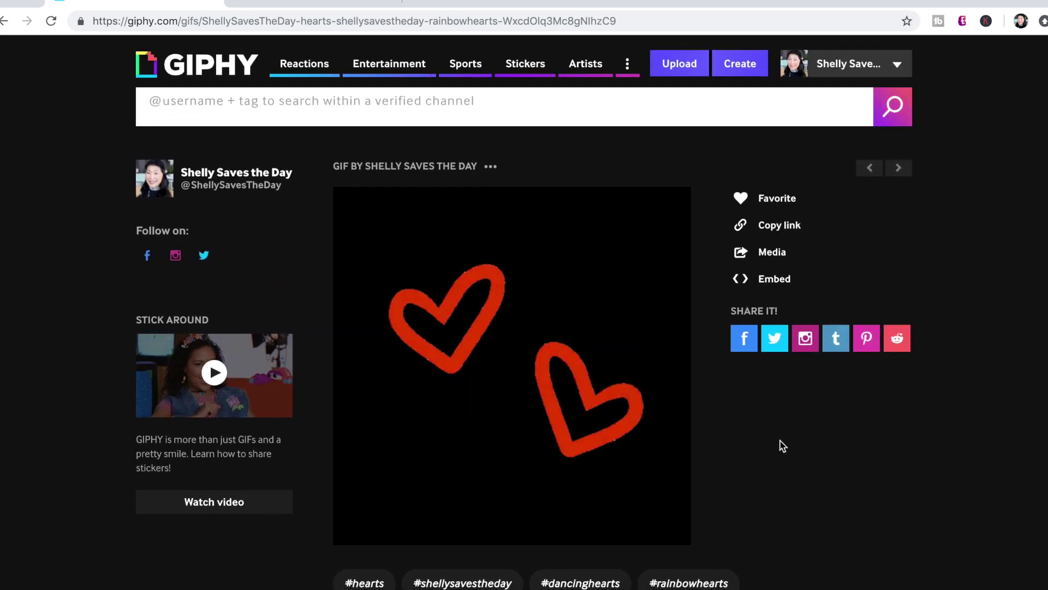
scroll(784, 446, "down", 2)
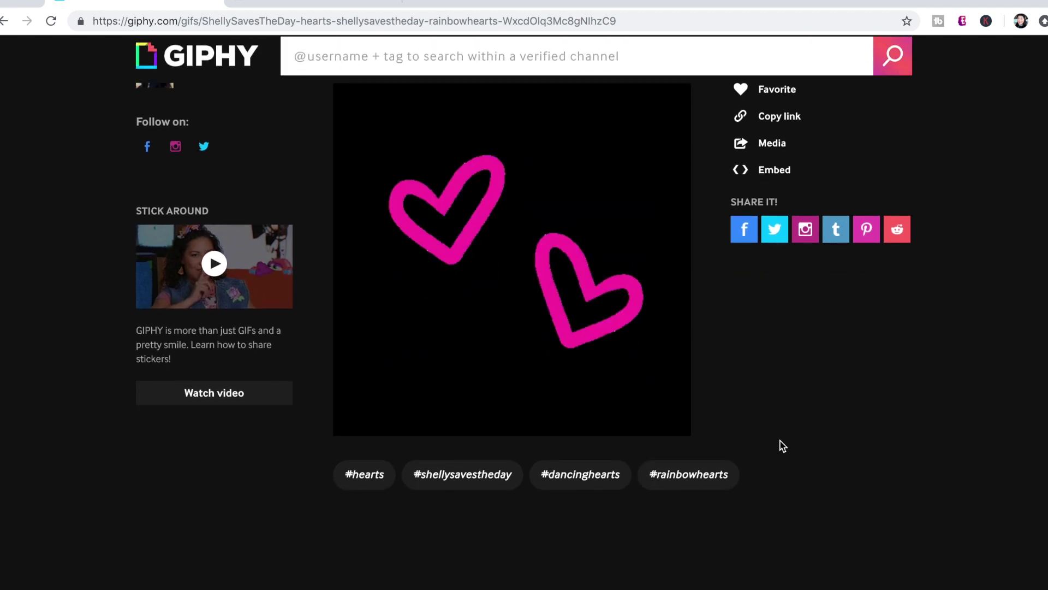
scroll(783, 446, "up", 2)
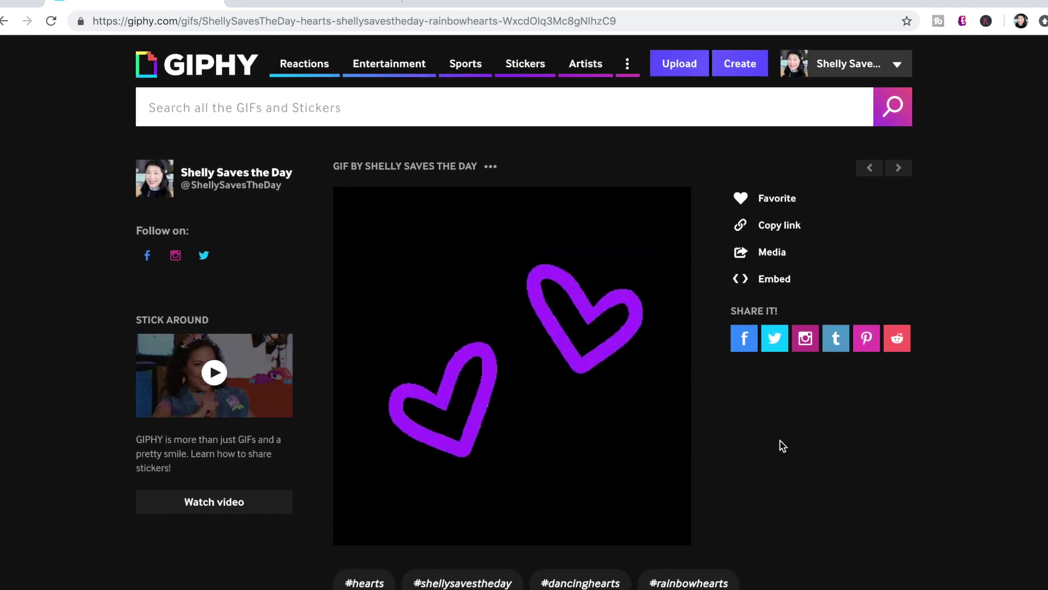
left_click(897, 64)
Open the Giphy account dashboard and scroll through its stats
left_click(860, 94)
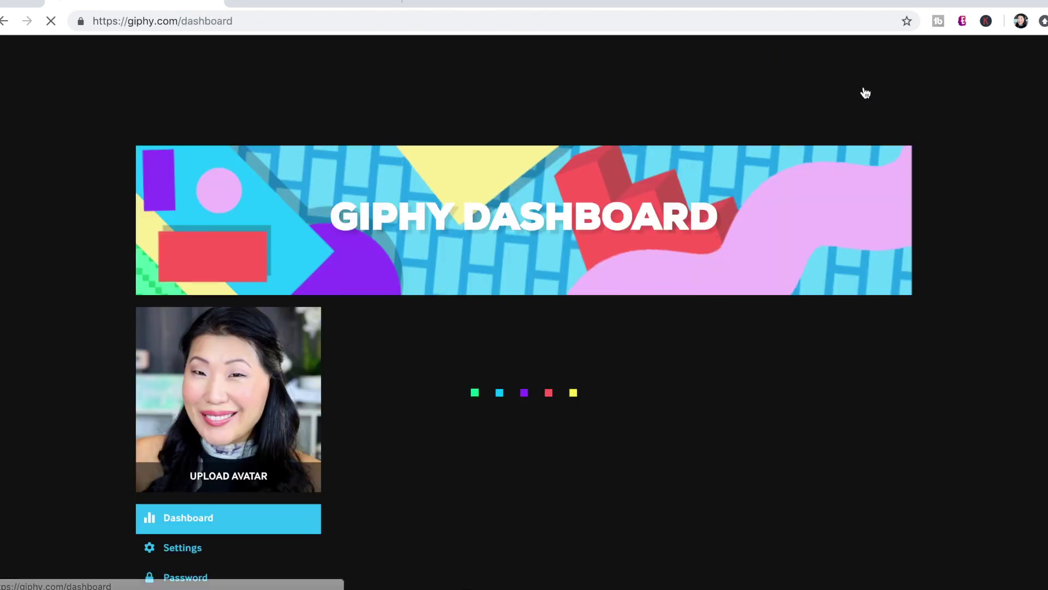
scroll(998, 382, "down", 7)
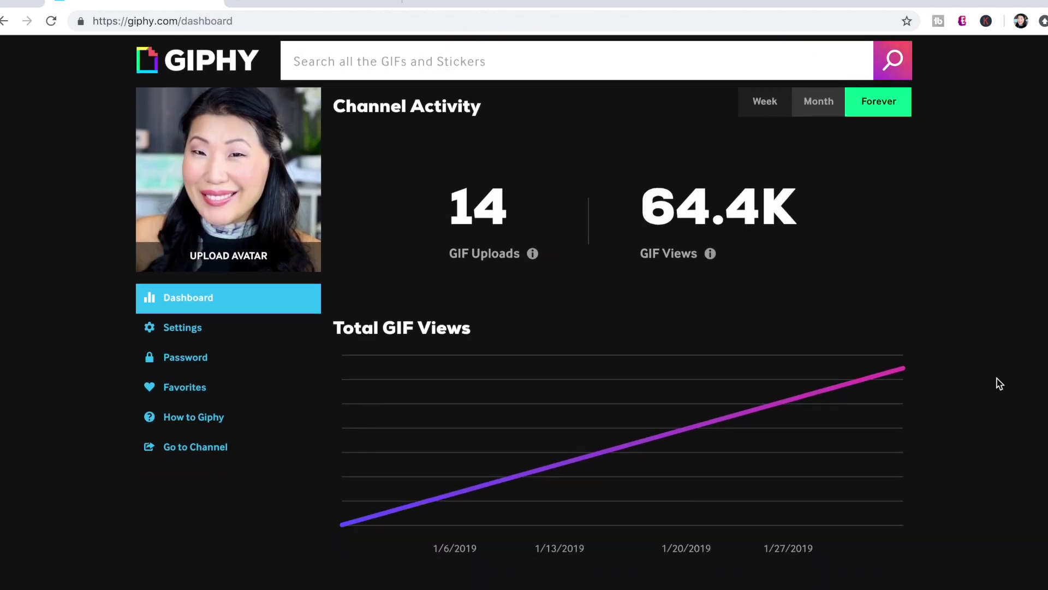
scroll(998, 383, "down", 2)
scroll(997, 382, "up", 4)
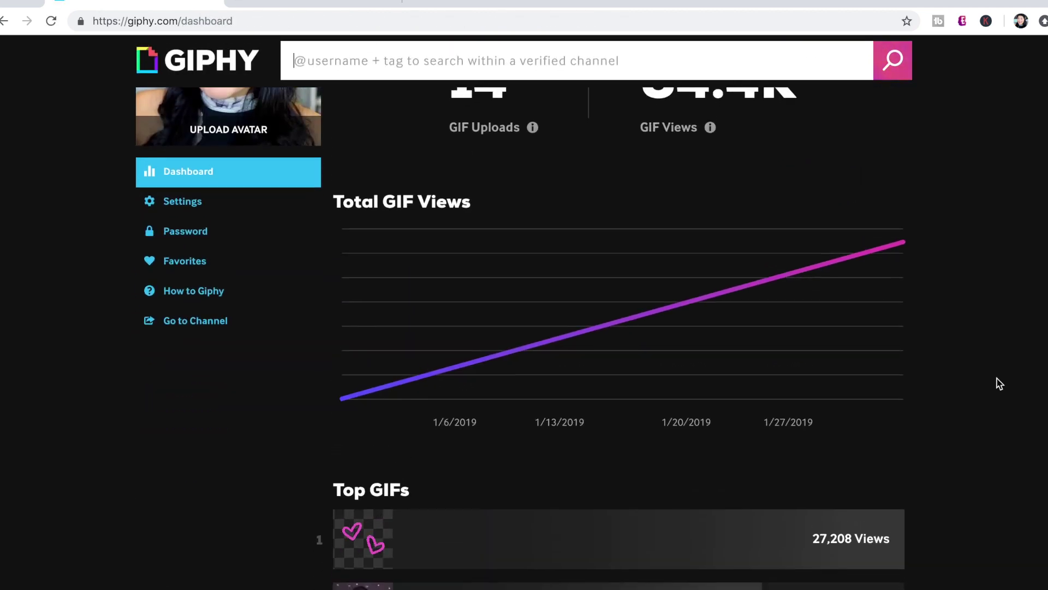
scroll(998, 383, "up", 2)
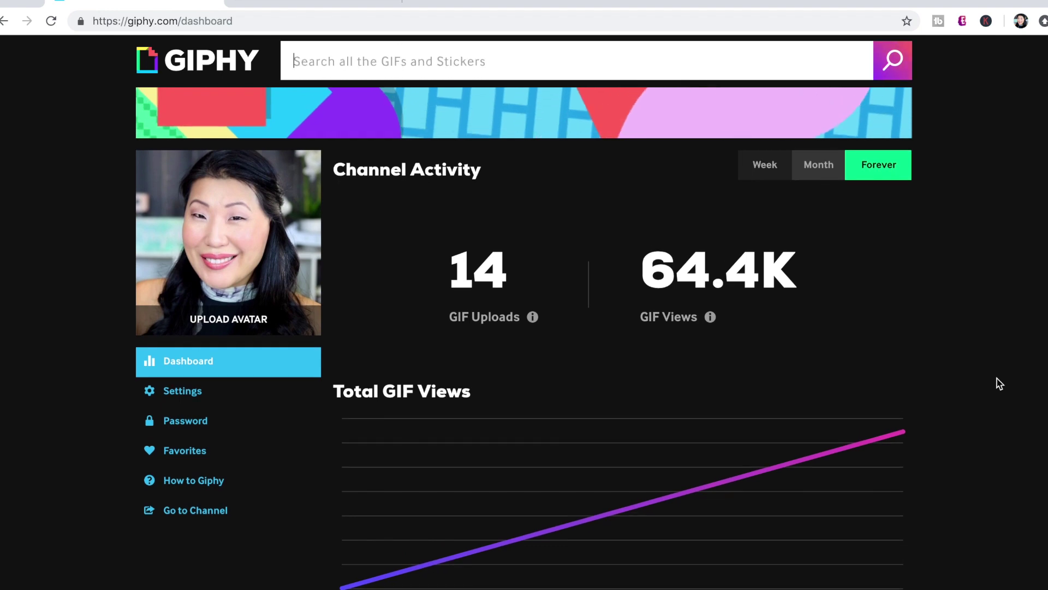
scroll(363, 262, "down", 2)
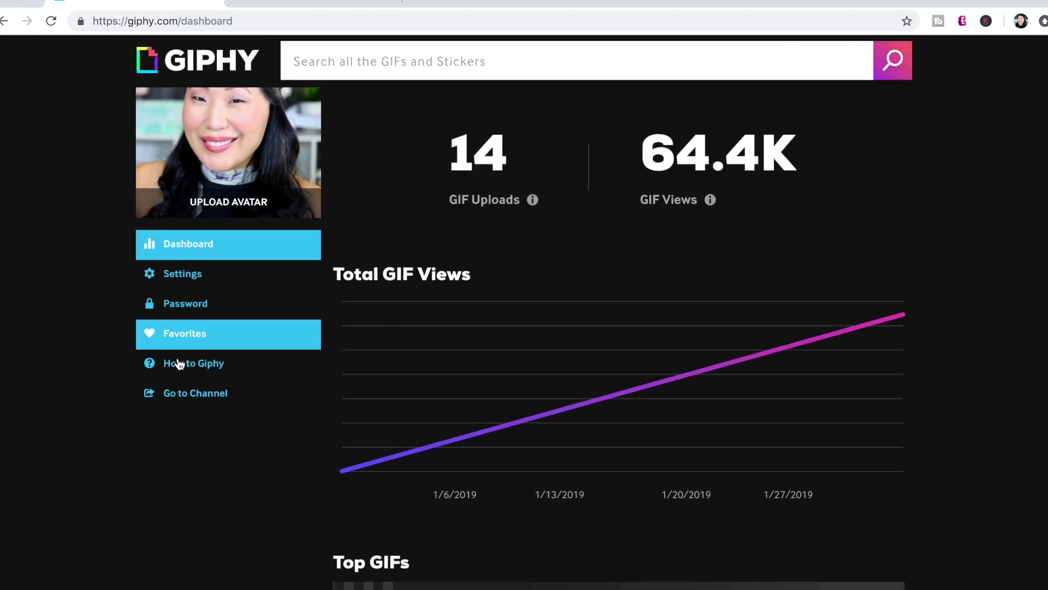
Open the channel page and browse the uploaded GIFs, including the hearts, back to the top
left_click(205, 402)
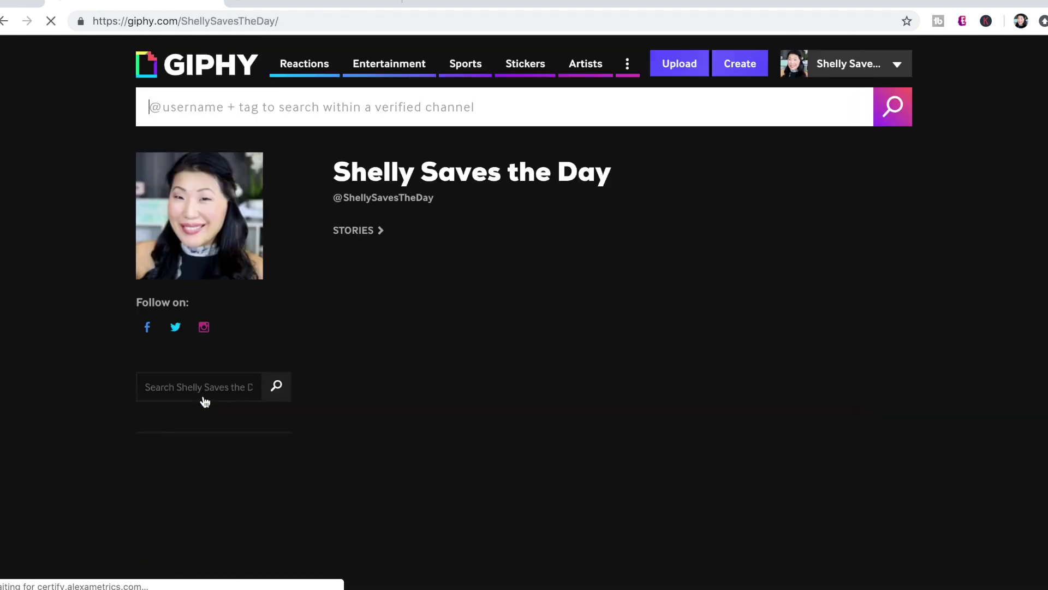
scroll(55, 403, "down", 5)
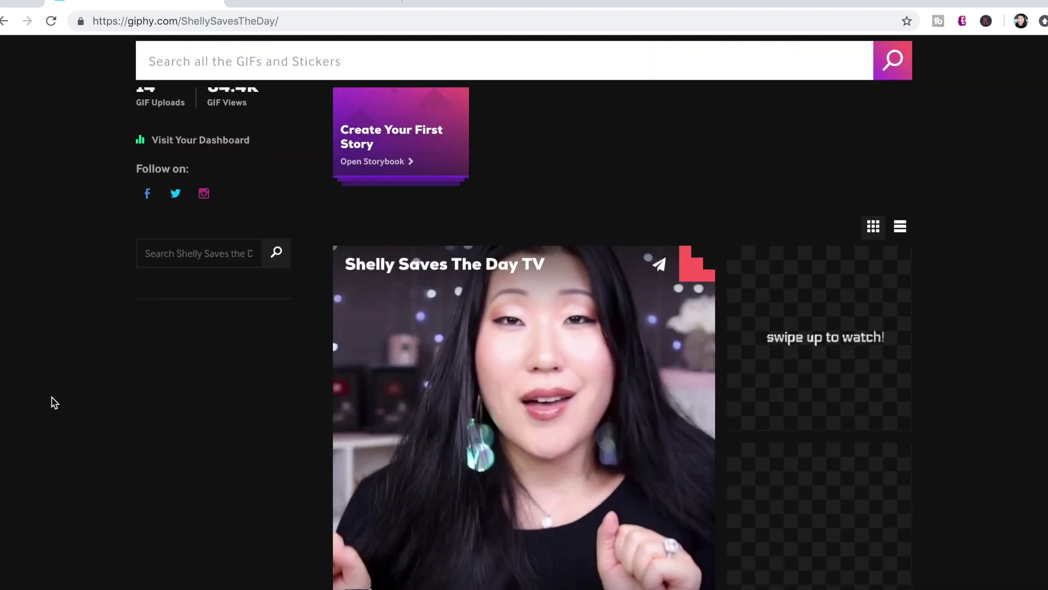
scroll(55, 403, "down", 3)
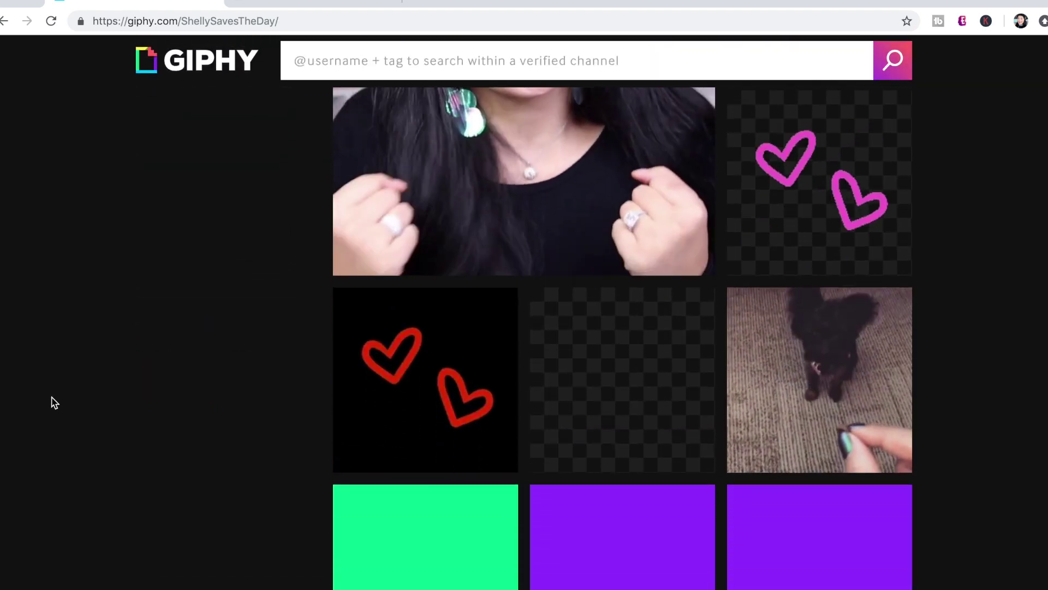
scroll(55, 403, "down", 3)
scroll(55, 402, "down", 7)
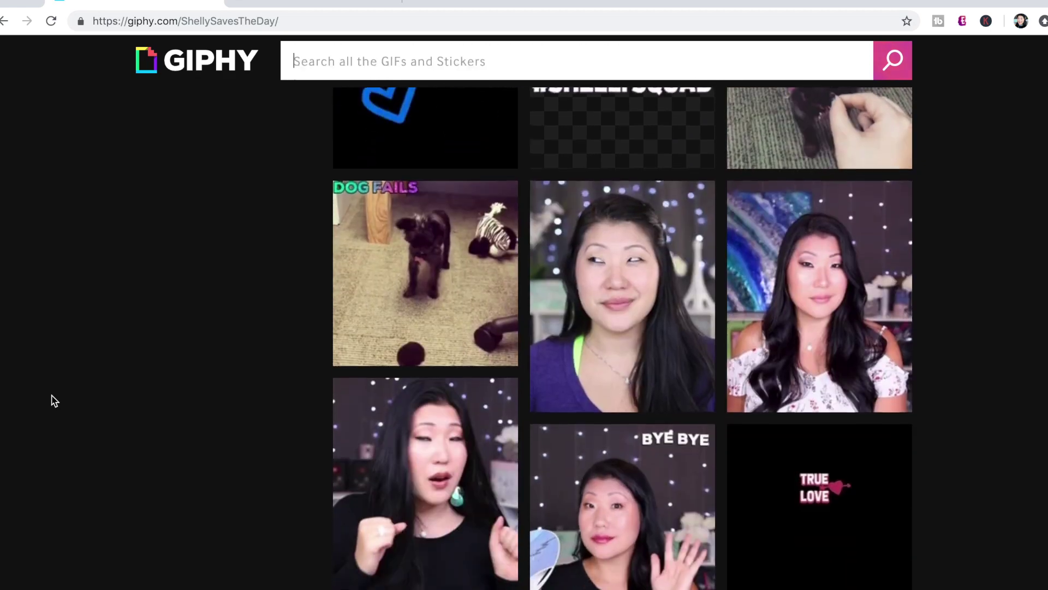
scroll(55, 400, "up", 1)
scroll(55, 402, "down", 5)
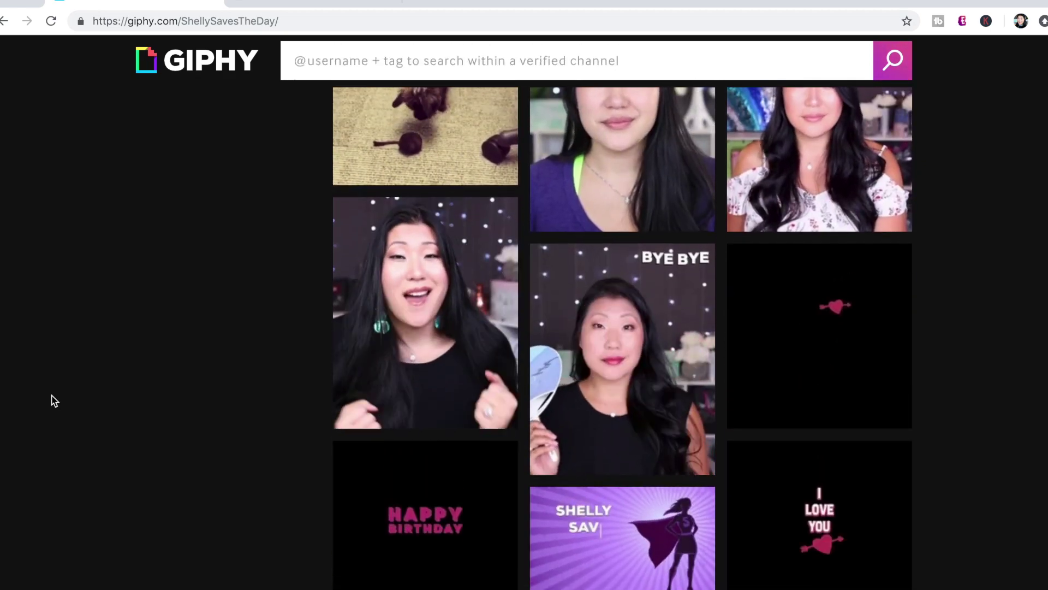
scroll(54, 402, "up", 8)
scroll(54, 401, "up", 12)
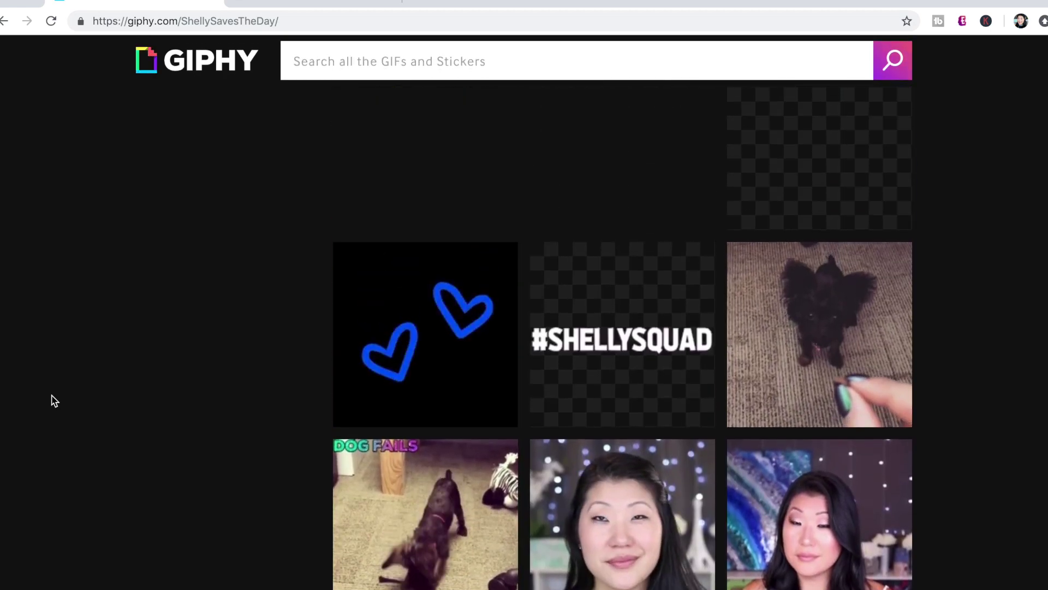
Scroll the All GIFs grid to find the pink hearts sticker, then bring up the recent apps
scroll(55, 402, "up", 3)
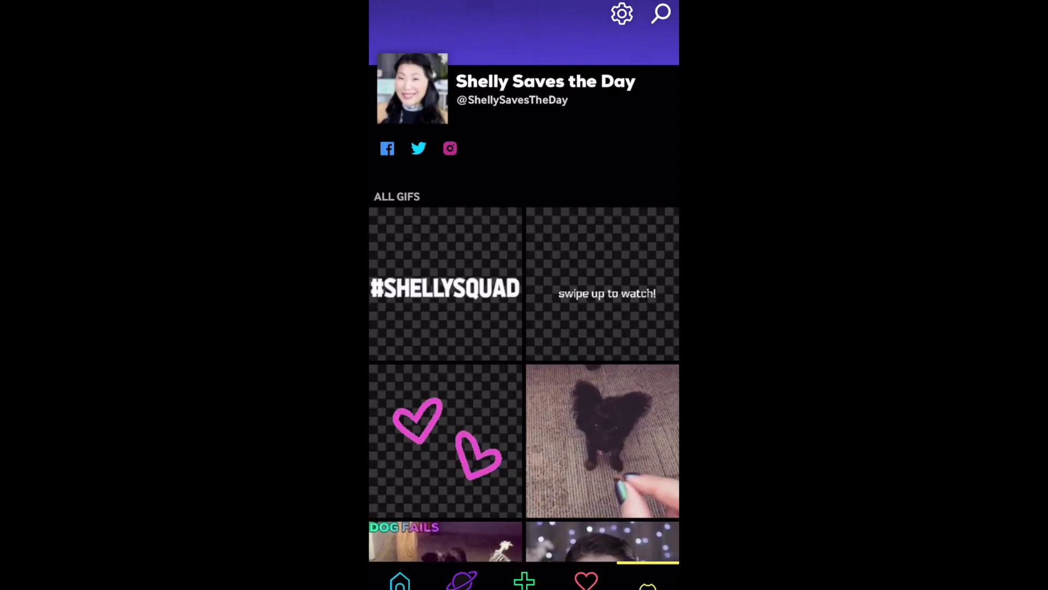
scroll(524, 305, "down", 10)
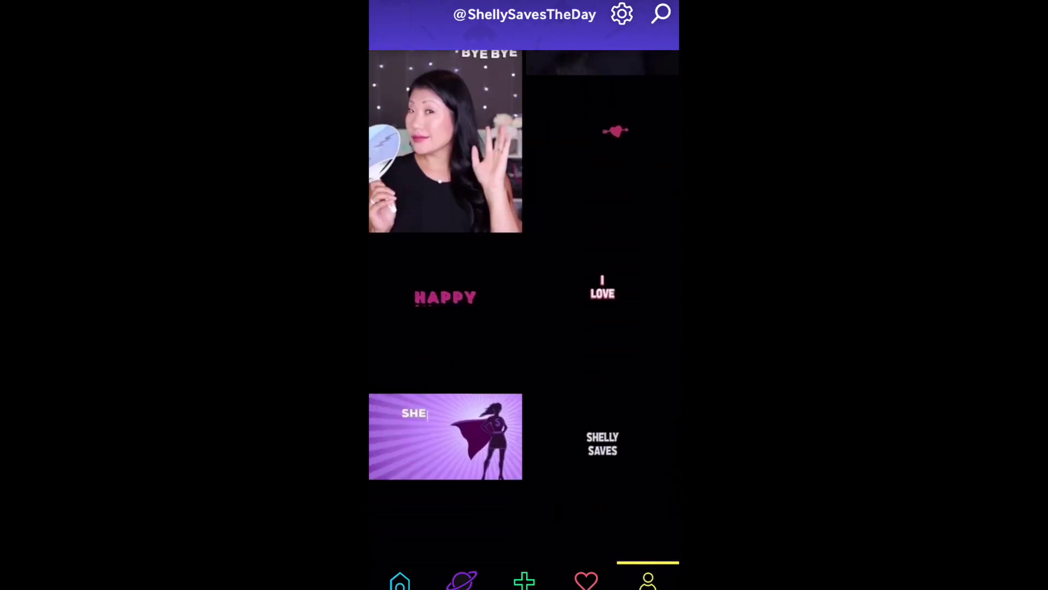
scroll(524, 306, "up", 10)
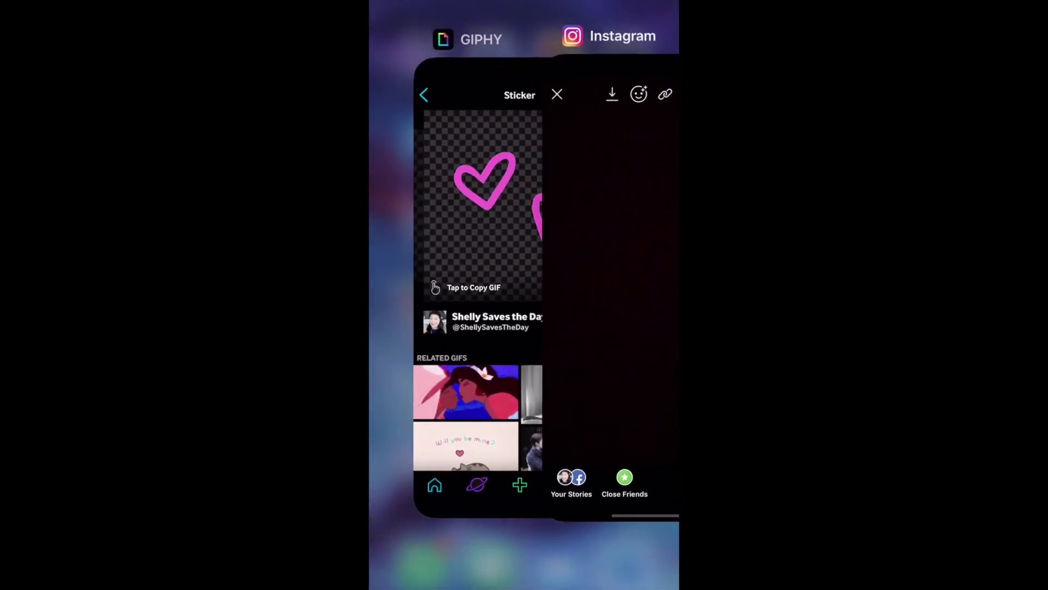
Copy the pink hearts sticker from its GIPHY page for the Instagram story
left_click(481, 295)
left_click(524, 175)
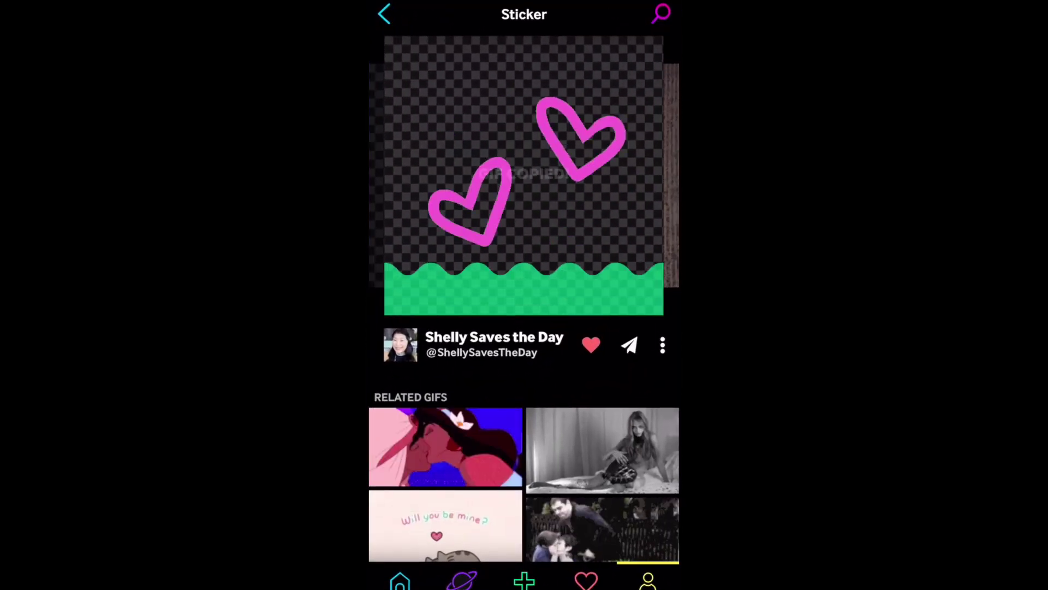
left_click_drag(524, 587, 524, 327)
left_click_drag(382, 295, 601, 295)
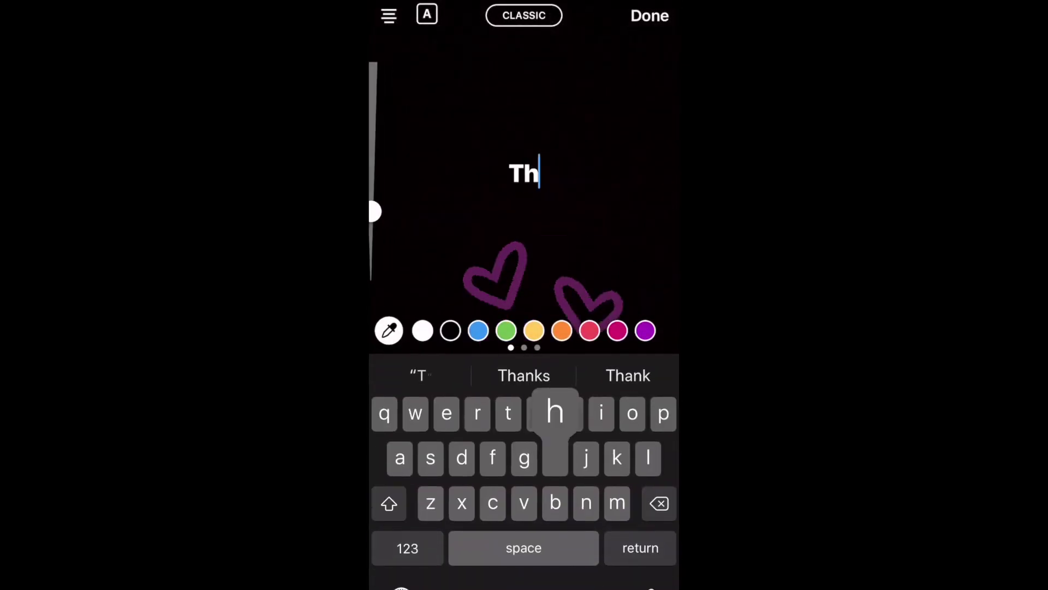
type(" @")
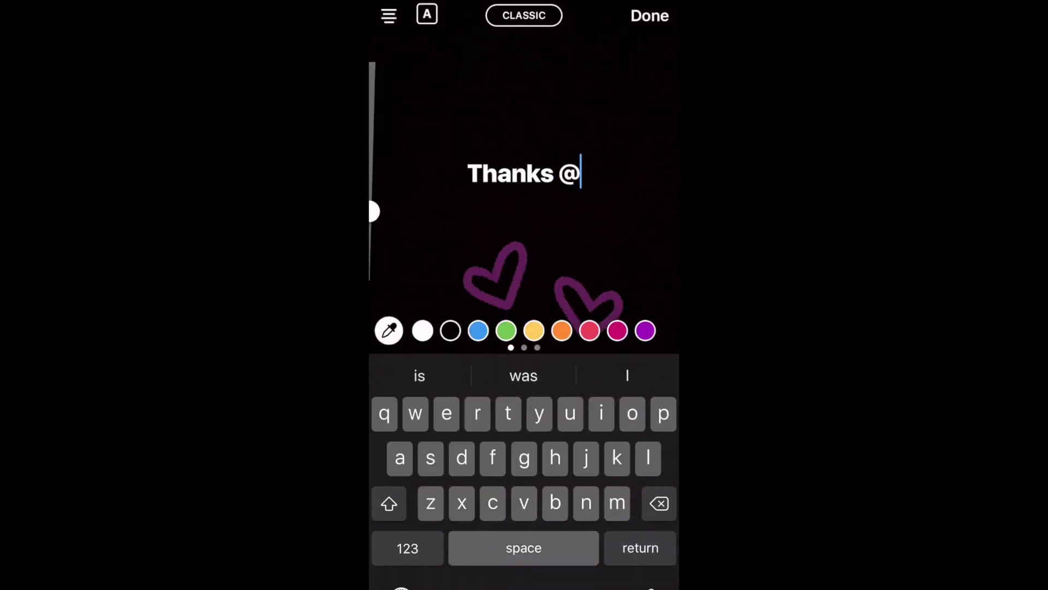
type("giphy")
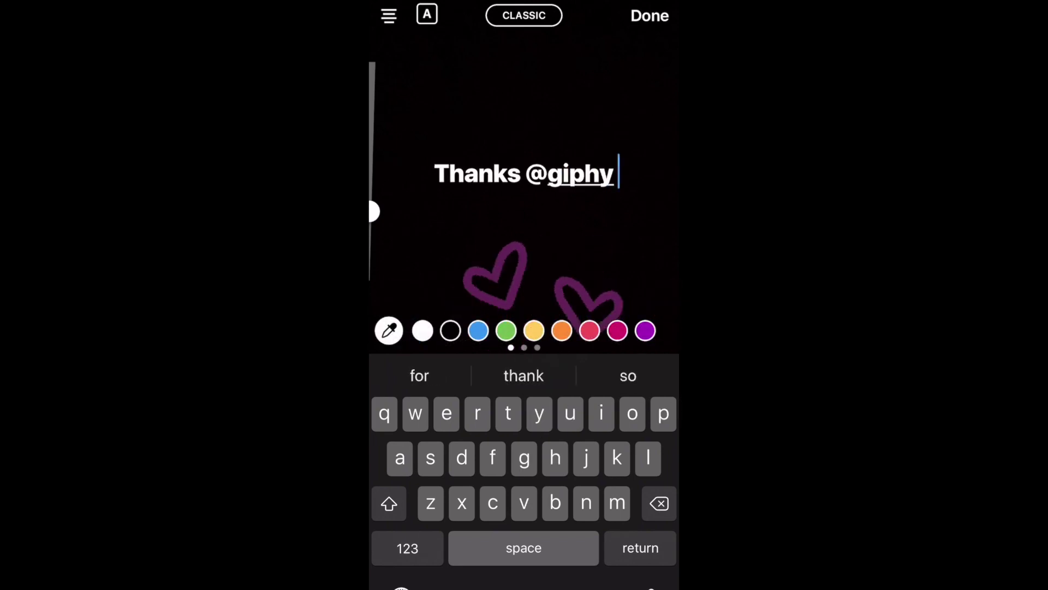
type(" !")
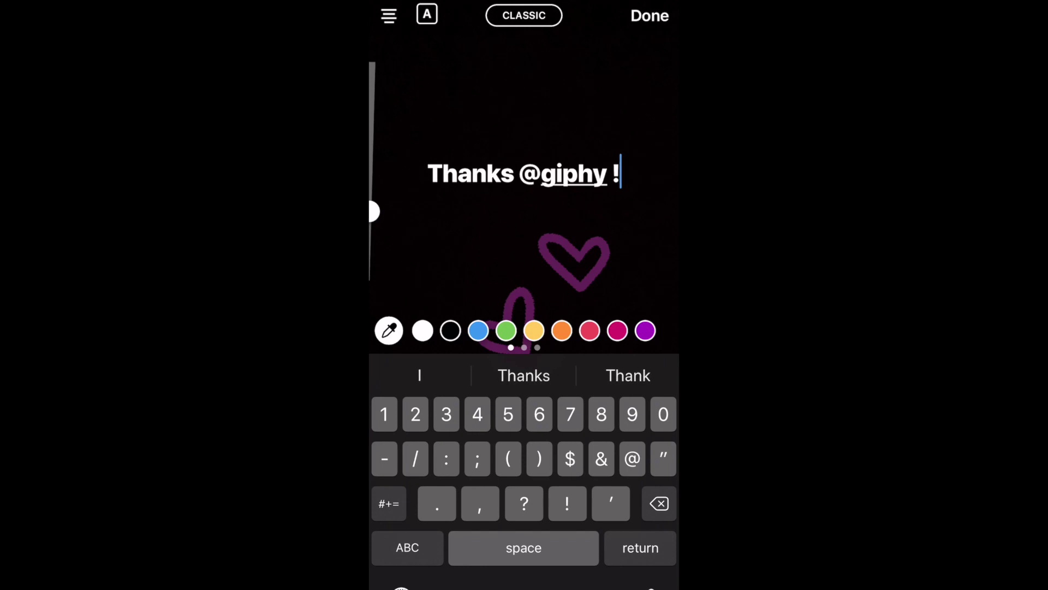
left_click(650, 16)
left_click_drag(524, 173, 507, 123)
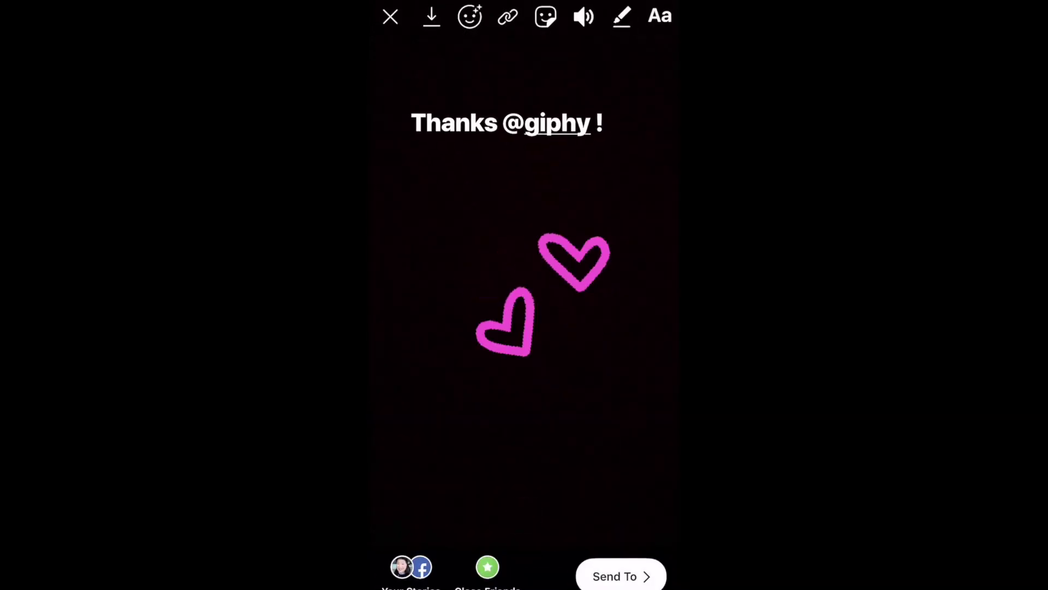